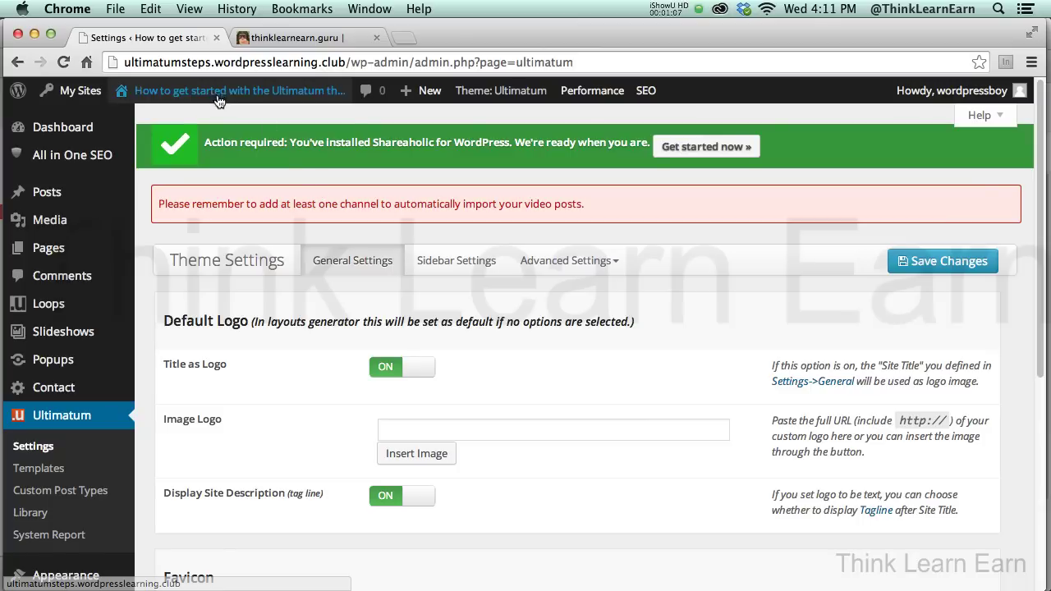
- Visit the Ultimatum site's front end, and look through the thinklearnearn.guru home page down to its course bundles
{"action": "mouse_move", "coordinate": [156, 95]}
{"action": "left_click", "coordinate": [151, 124]}
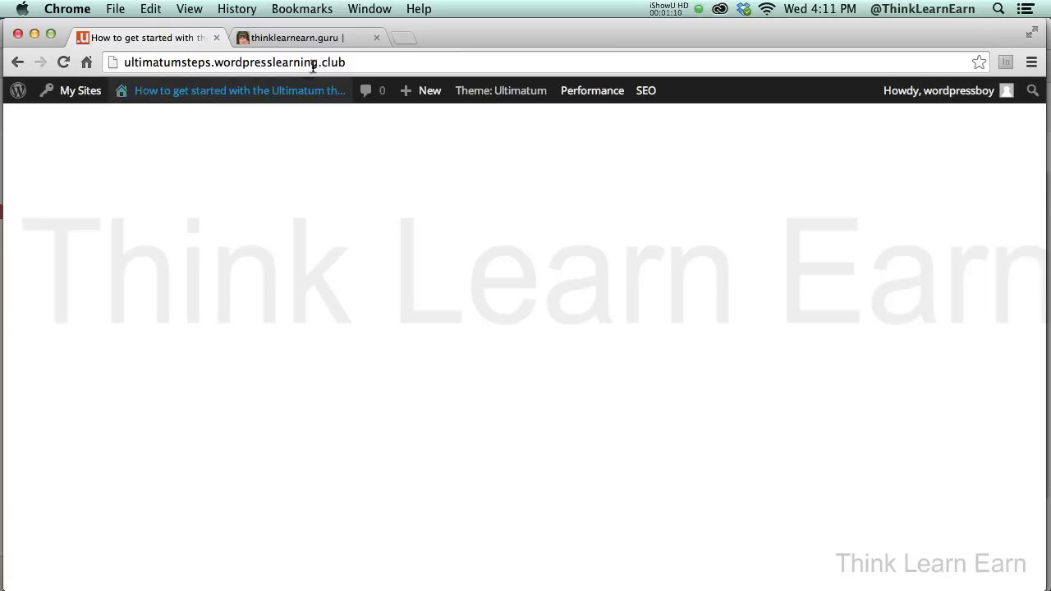
{"action": "left_click", "coordinate": [310, 40]}
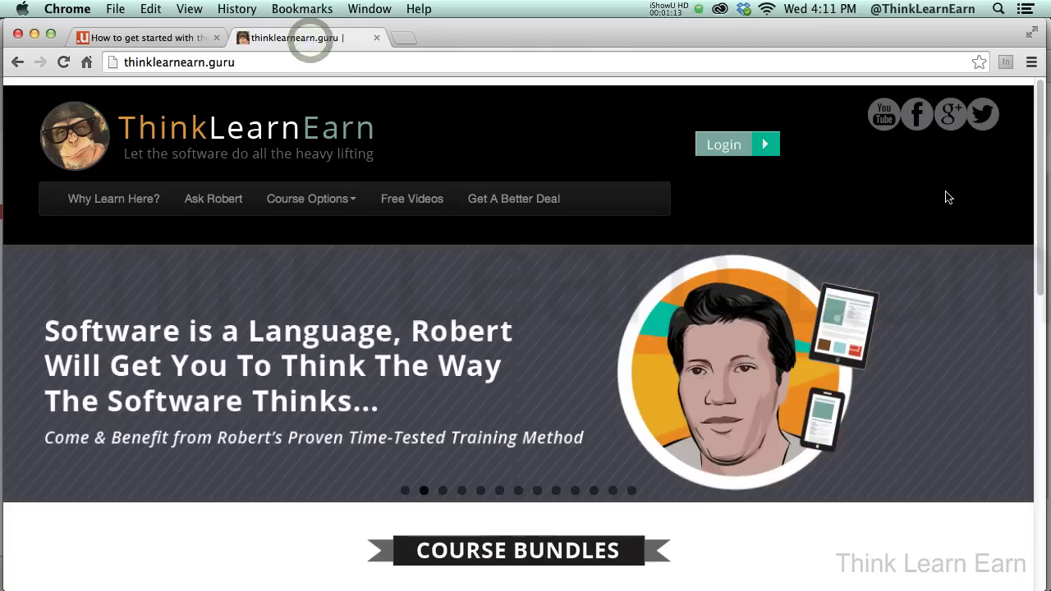
{"action": "left_click_drag", "start_coordinate": [1039, 235], "coordinate": [1047, 199]}
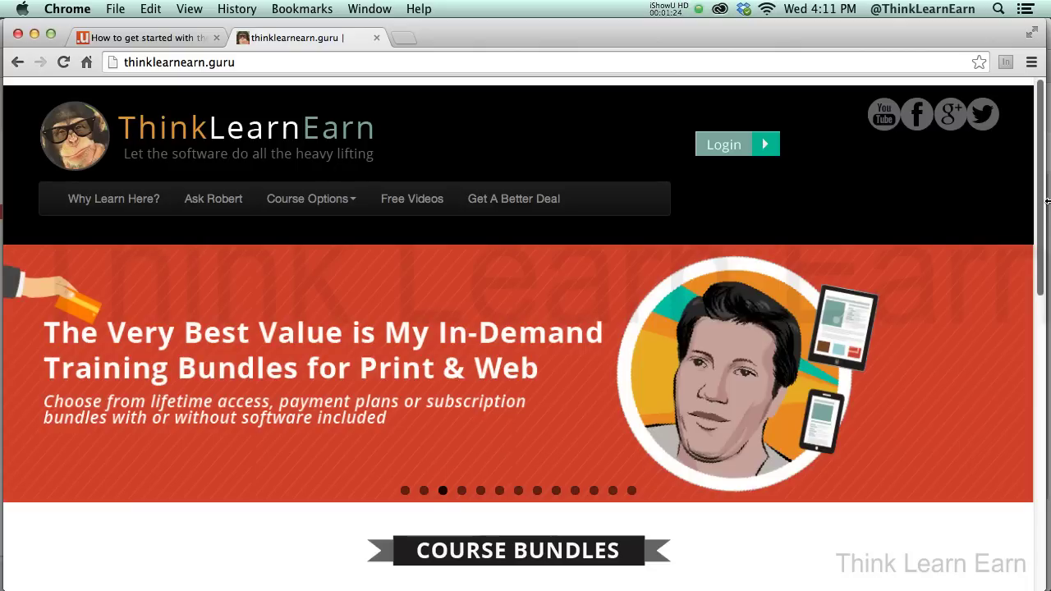
{"action": "scroll", "coordinate": [1040, 251], "scroll_direction": "down", "scroll_amount": 2}
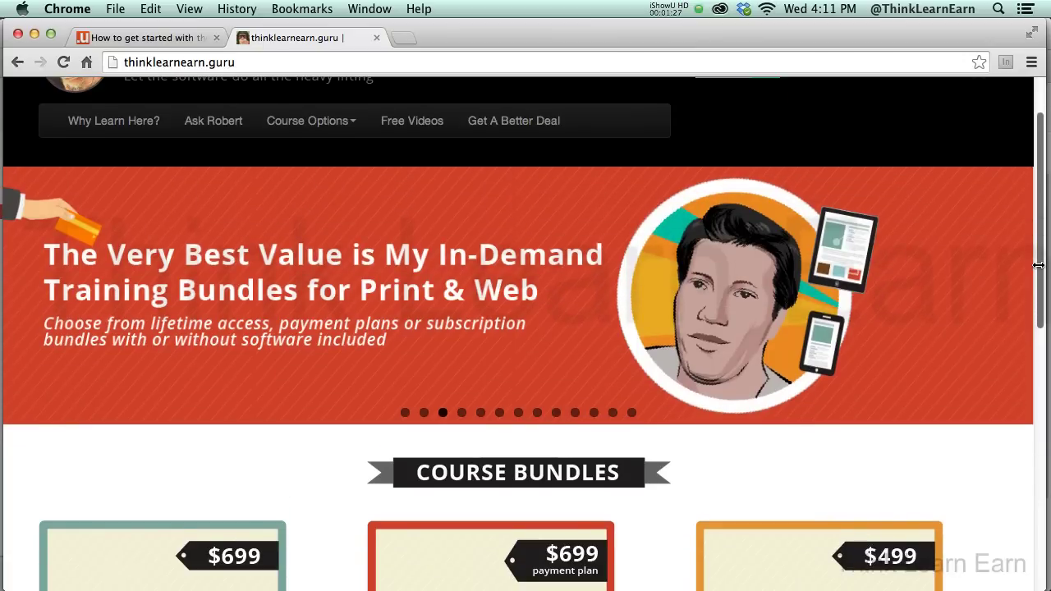
{"action": "scroll", "coordinate": [1039, 265], "scroll_direction": "up", "scroll_amount": 1}
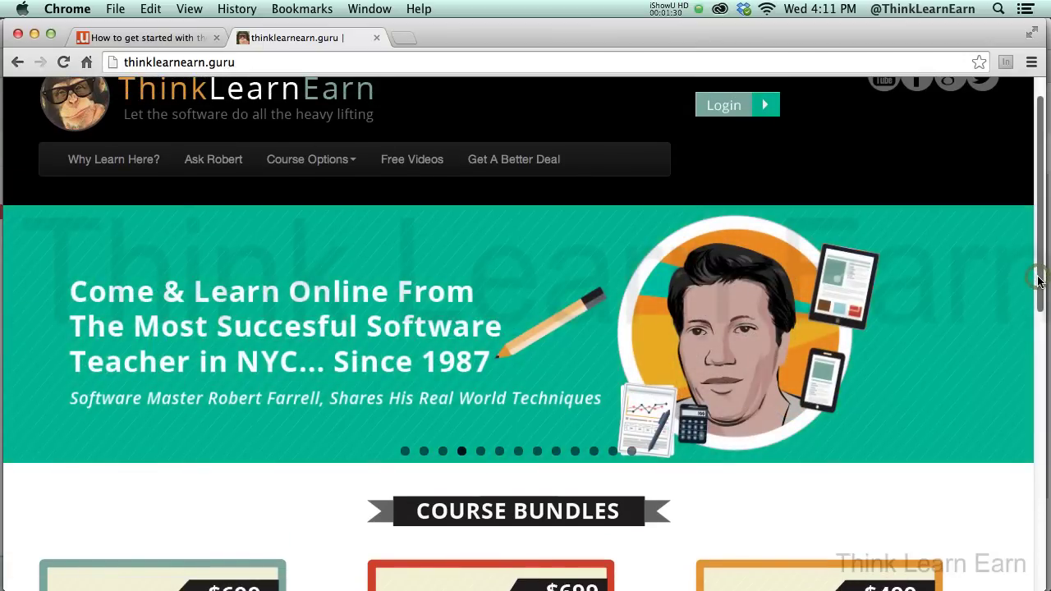
{"action": "left_click_drag", "start_coordinate": [1039, 281], "coordinate": [1039, 316]}
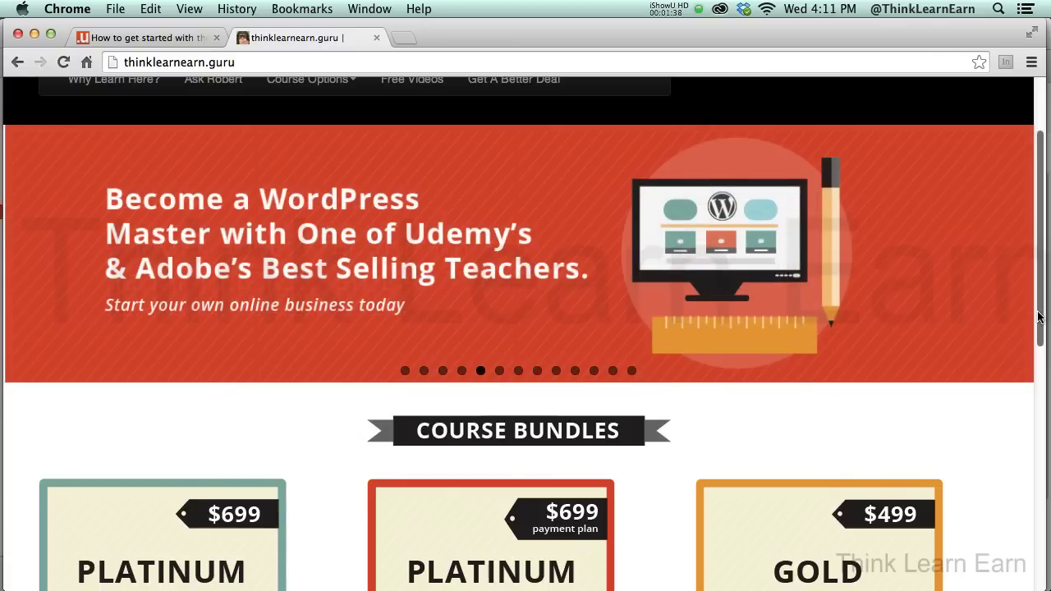
{"action": "left_click_drag", "start_coordinate": [1039, 316], "coordinate": [863, 227]}
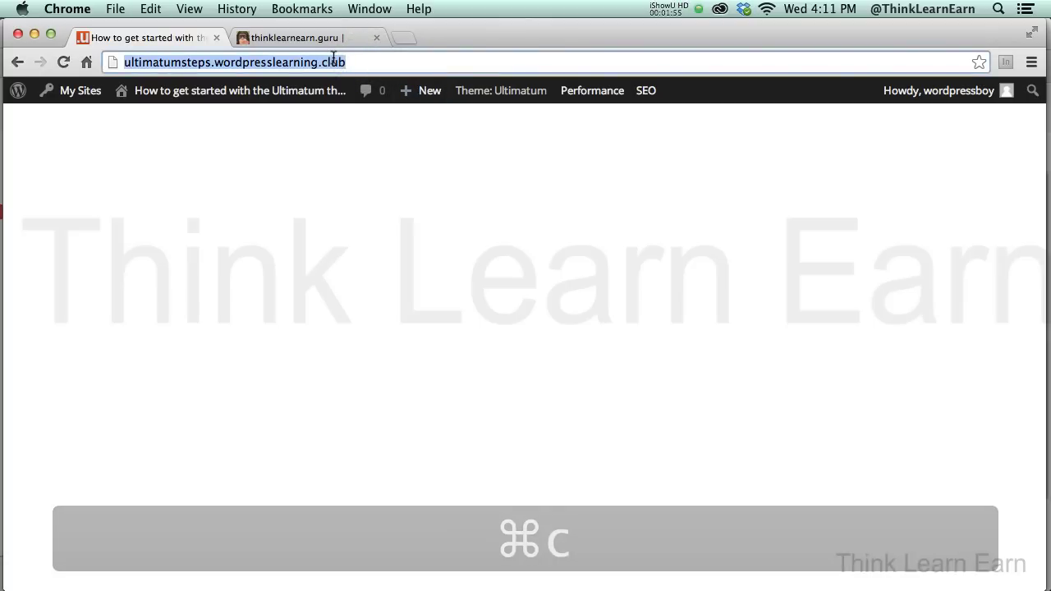
- Open the copied address ultimatumsteps.wordpresslearning.club in a separate browser tab and view the front end alongside the dashboard
{"action": "key", "text": "super+t"}
{"action": "key", "text": "super+v"}
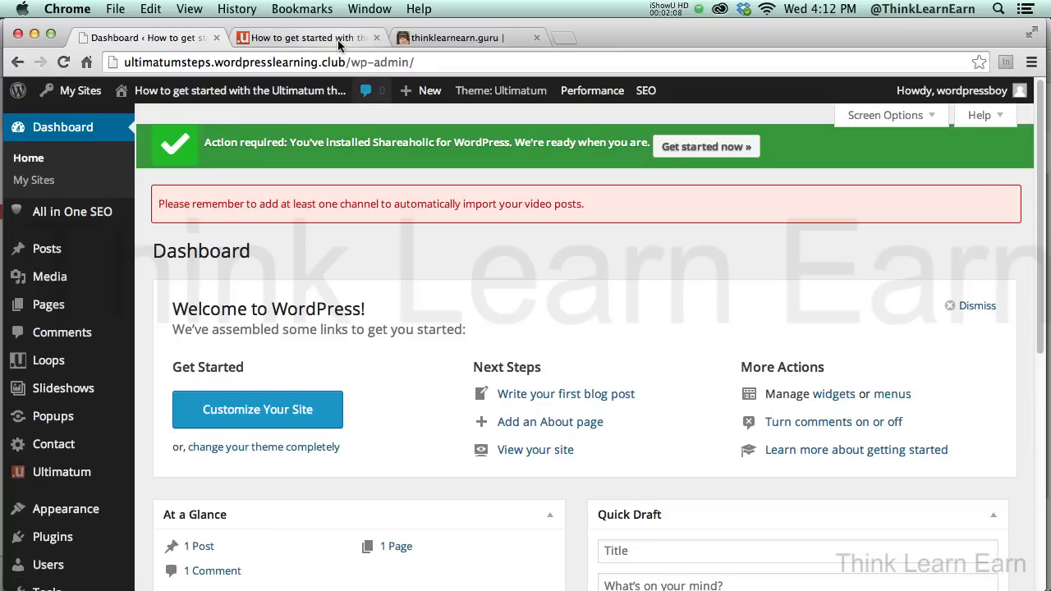
{"action": "left_click", "coordinate": [338, 39]}
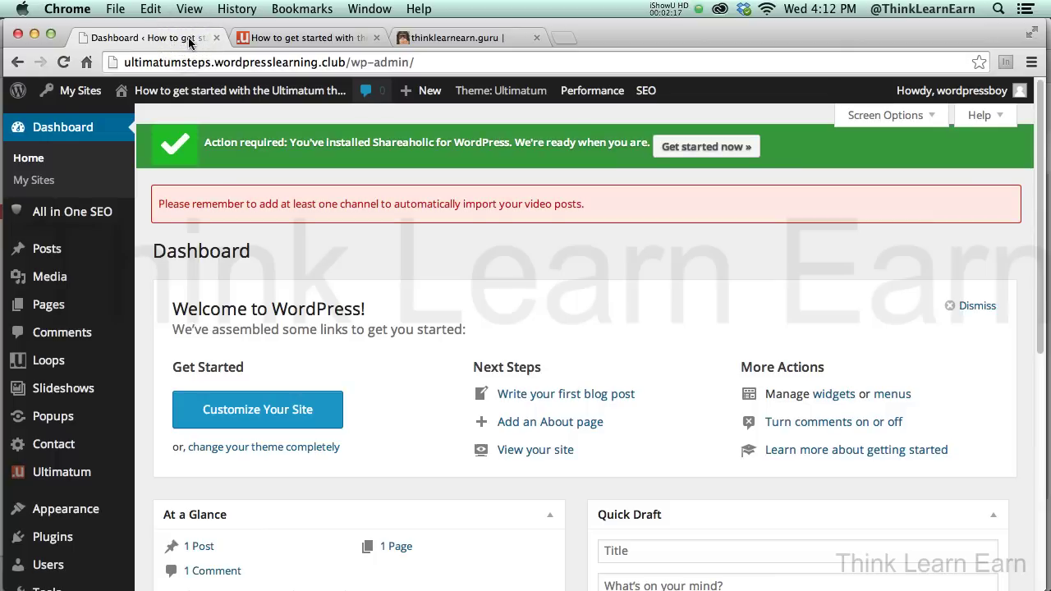
- View the list of all existing posts in the site's admin
{"action": "mouse_move", "coordinate": [62, 256]}
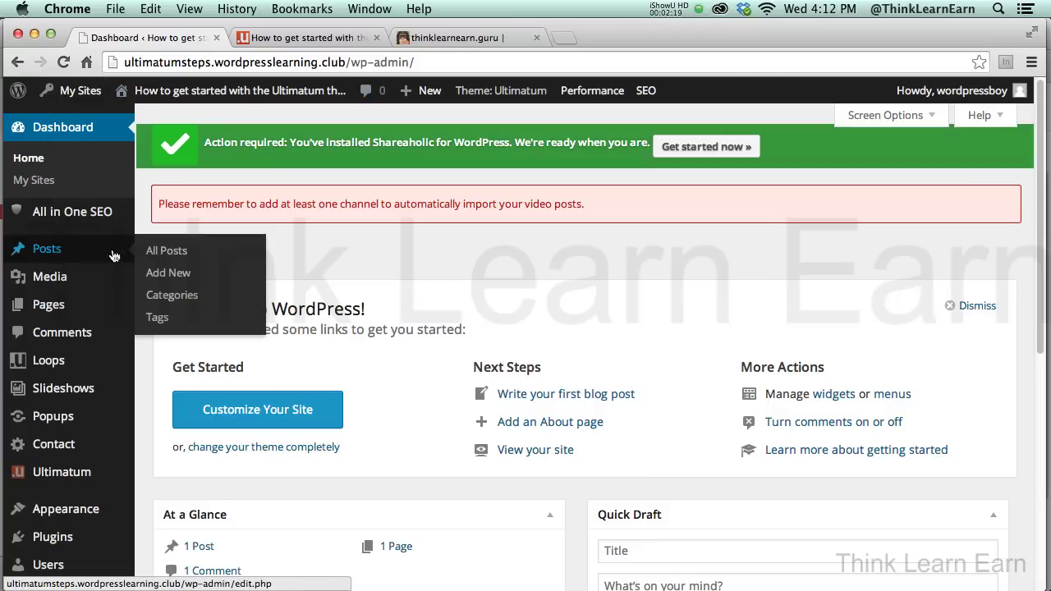
{"action": "left_click", "coordinate": [153, 255]}
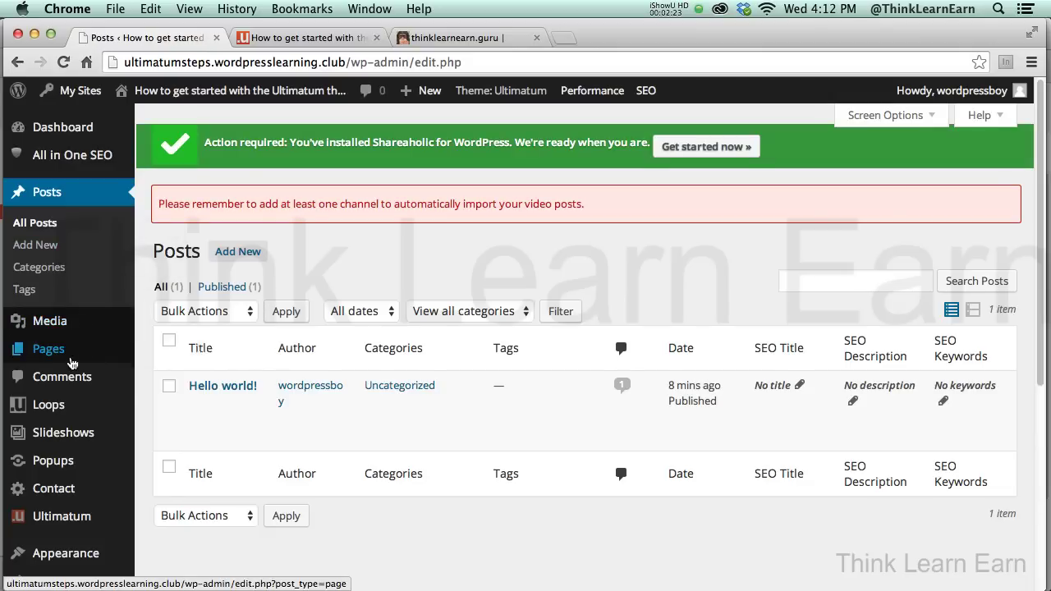
{"action": "mouse_move", "coordinate": [73, 355]}
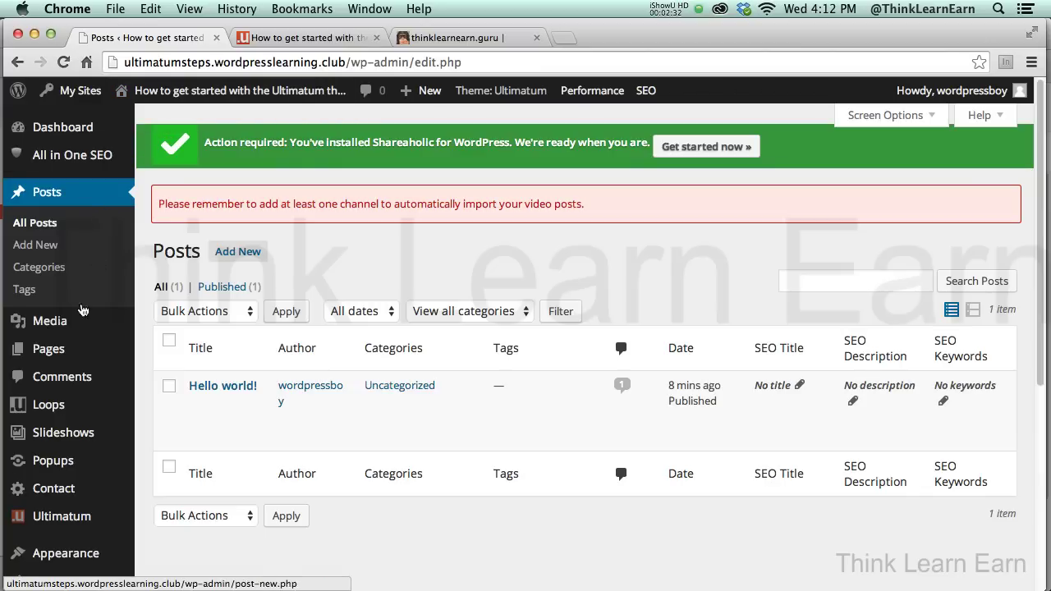
- Set Basic Template as the default template in Ultimatum's templates
{"action": "mouse_move", "coordinate": [75, 517]}
{"action": "left_click", "coordinate": [172, 505]}
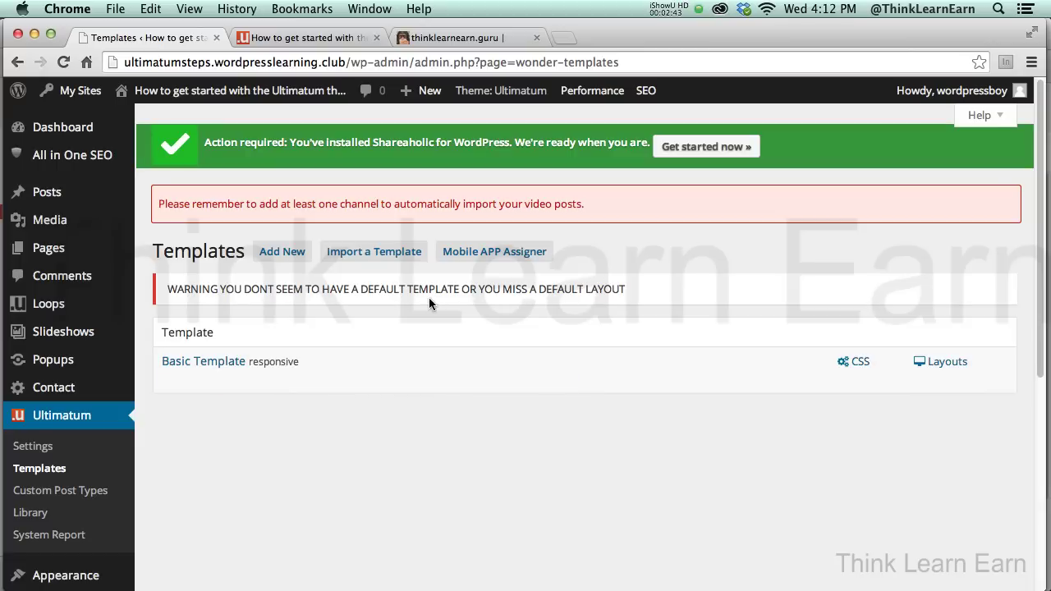
{"action": "left_click", "coordinate": [242, 379]}
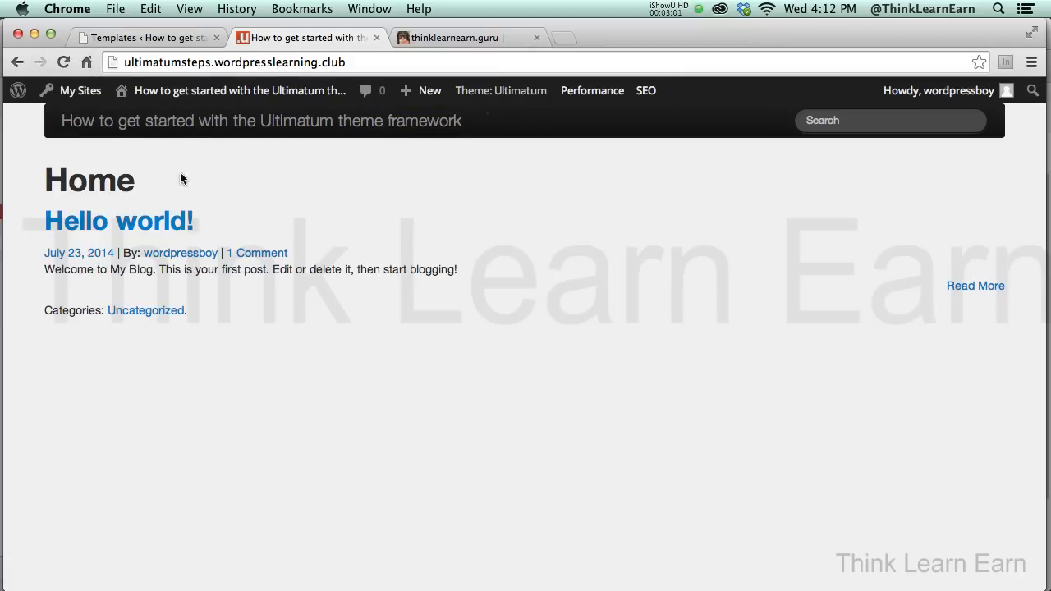
- Compare the live site's home page with the Ultimatum Templates admin page and its web address
{"action": "left_click", "coordinate": [190, 40]}
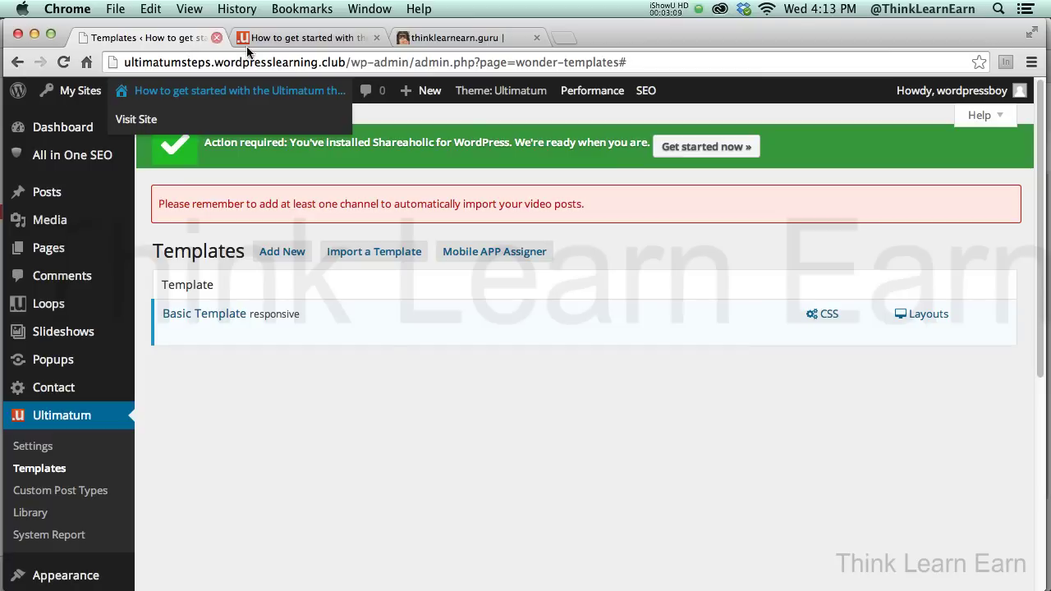
{"action": "left_click", "coordinate": [267, 66]}
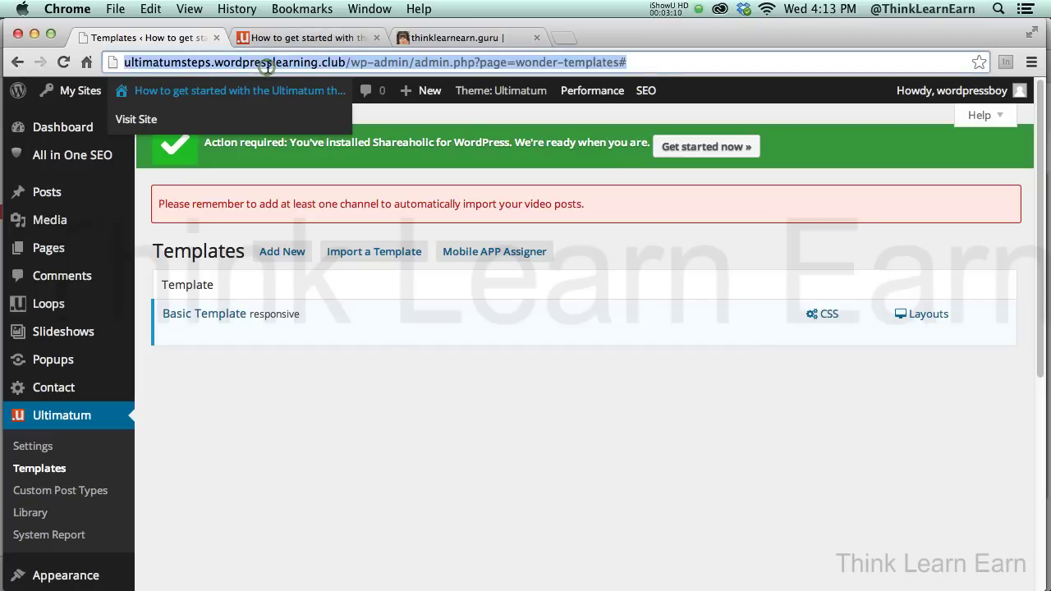
{"action": "left_click", "coordinate": [635, 65]}
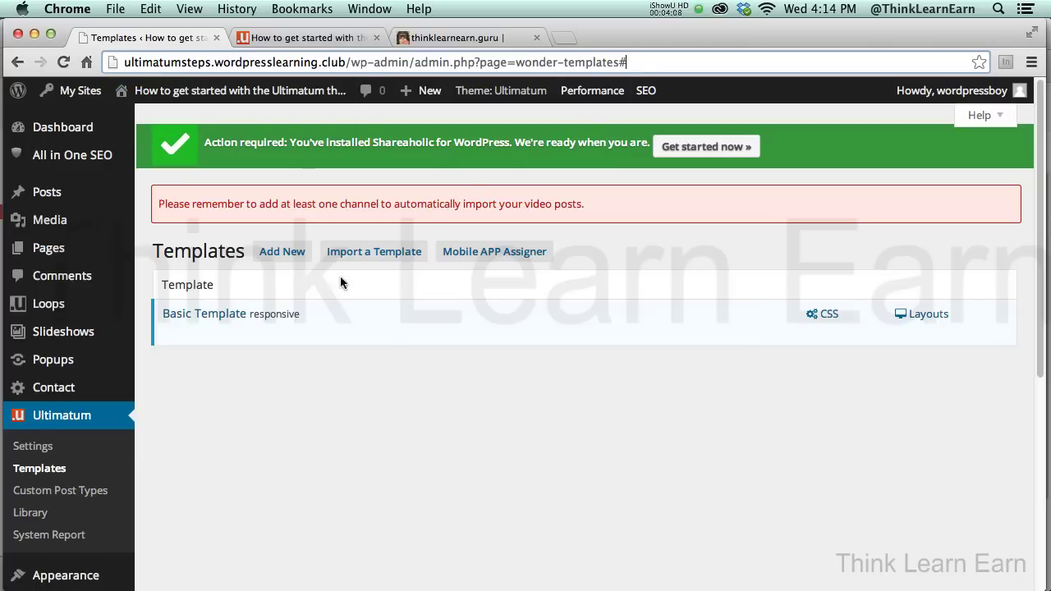
{"action": "left_click", "coordinate": [333, 39]}
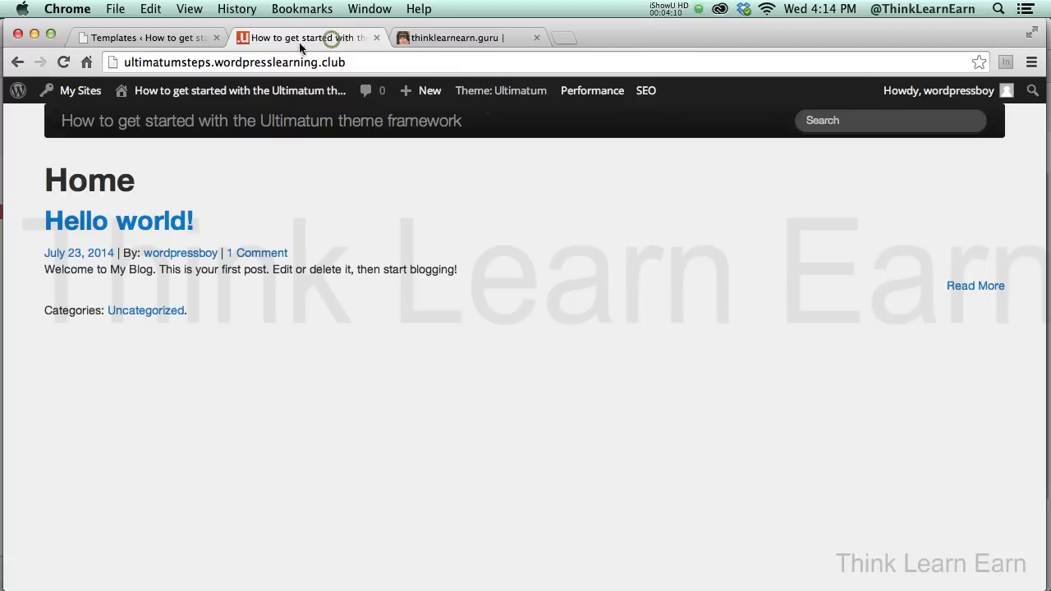
{"action": "left_click", "coordinate": [183, 39]}
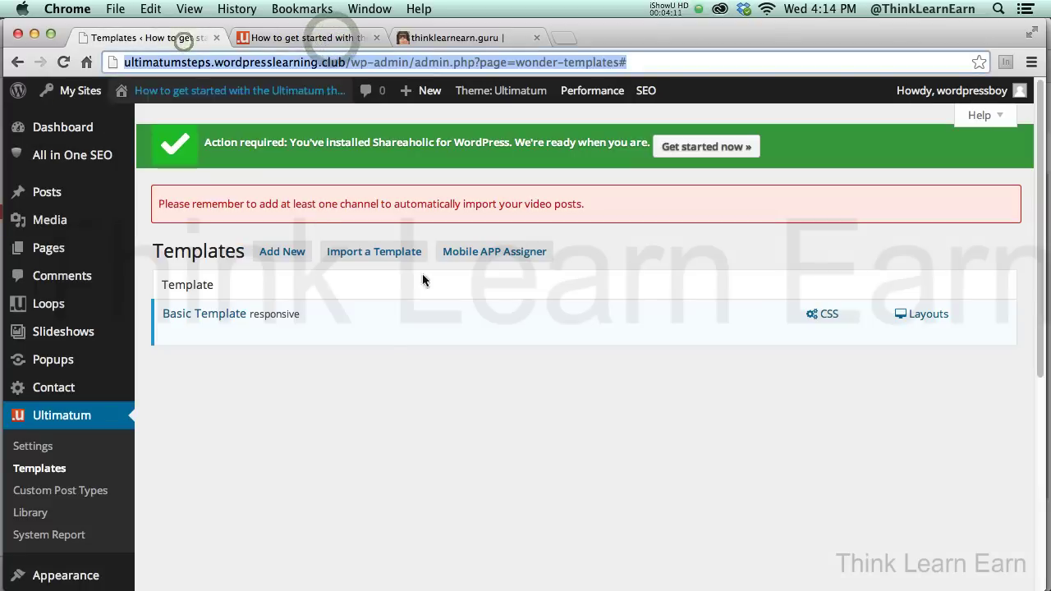
- Open the layouts of Basic Template and look over the rest of the admin navigation, including the site settings
{"action": "left_click", "coordinate": [924, 320]}
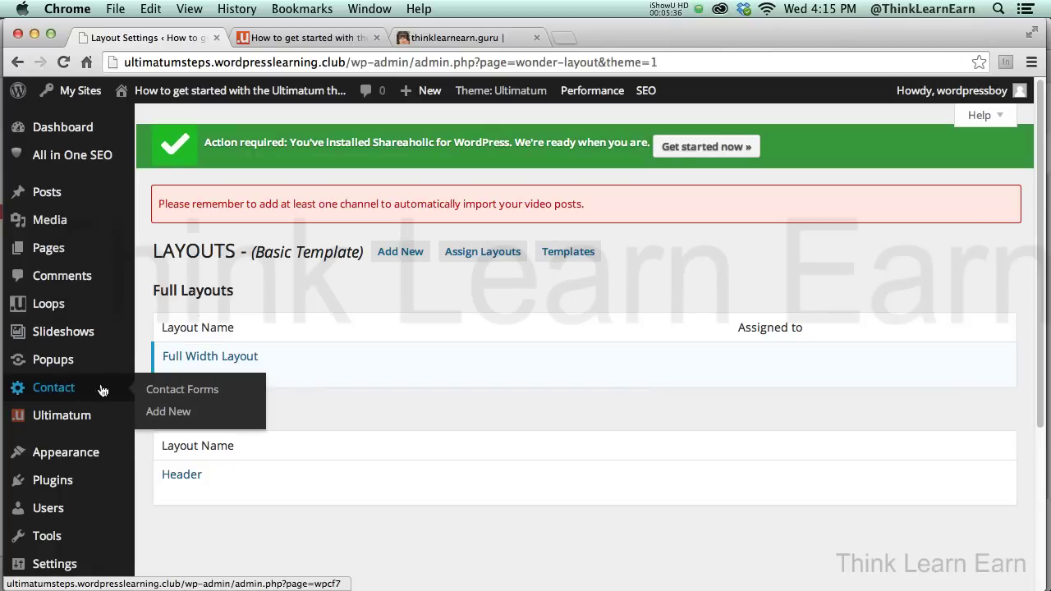
{"action": "left_click_drag", "start_coordinate": [1036, 380], "coordinate": [1021, 540]}
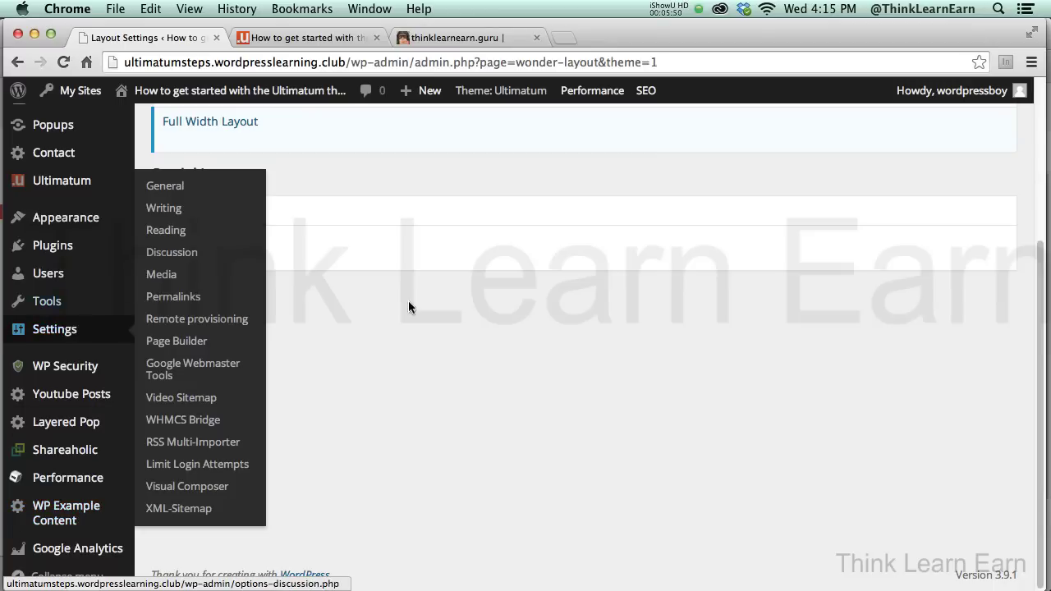
{"action": "scroll", "coordinate": [1038, 348], "scroll_direction": "up", "scroll_amount": 5}
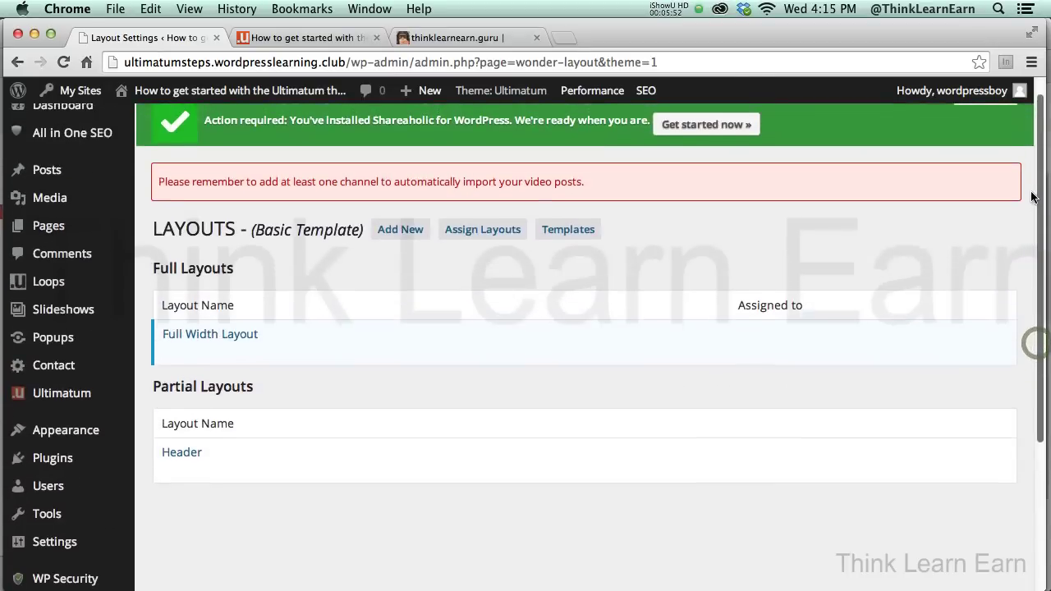
- Move the "Hello world!" post to the trash
{"action": "mouse_move", "coordinate": [78, 188]}
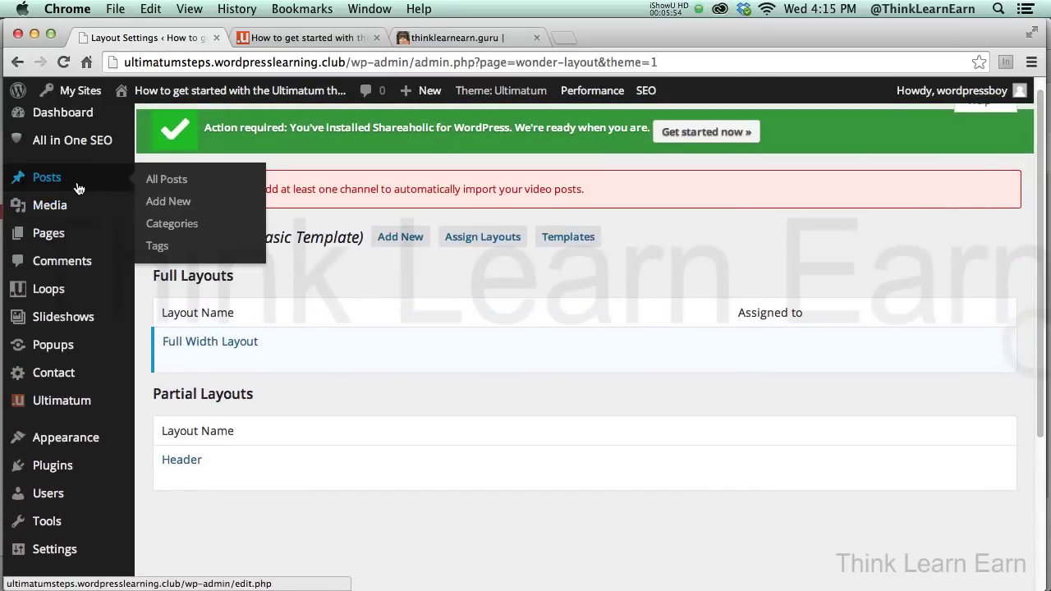
{"action": "left_click", "coordinate": [173, 179]}
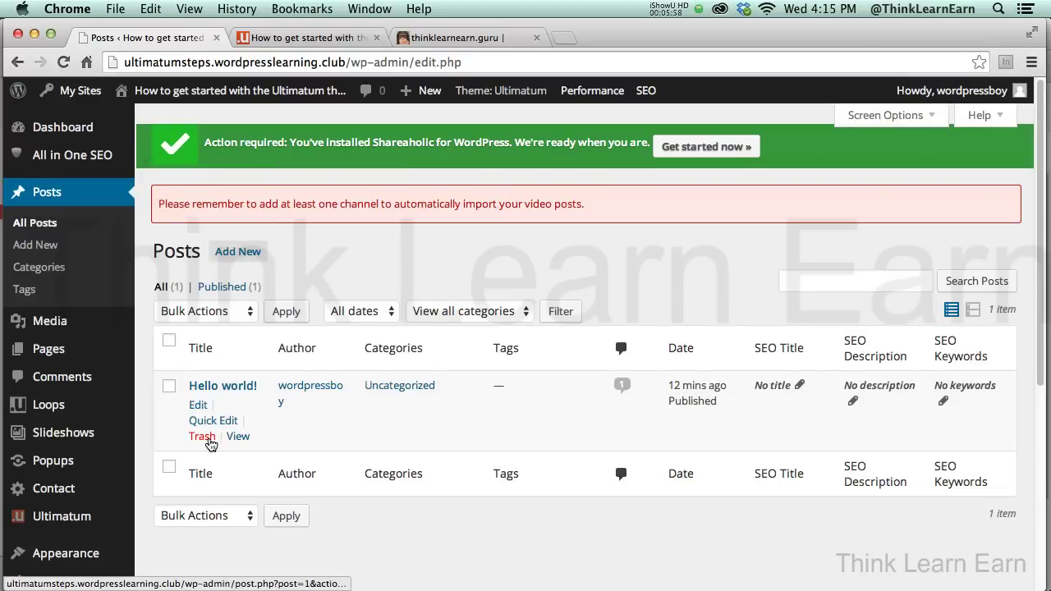
{"action": "left_click", "coordinate": [205, 437]}
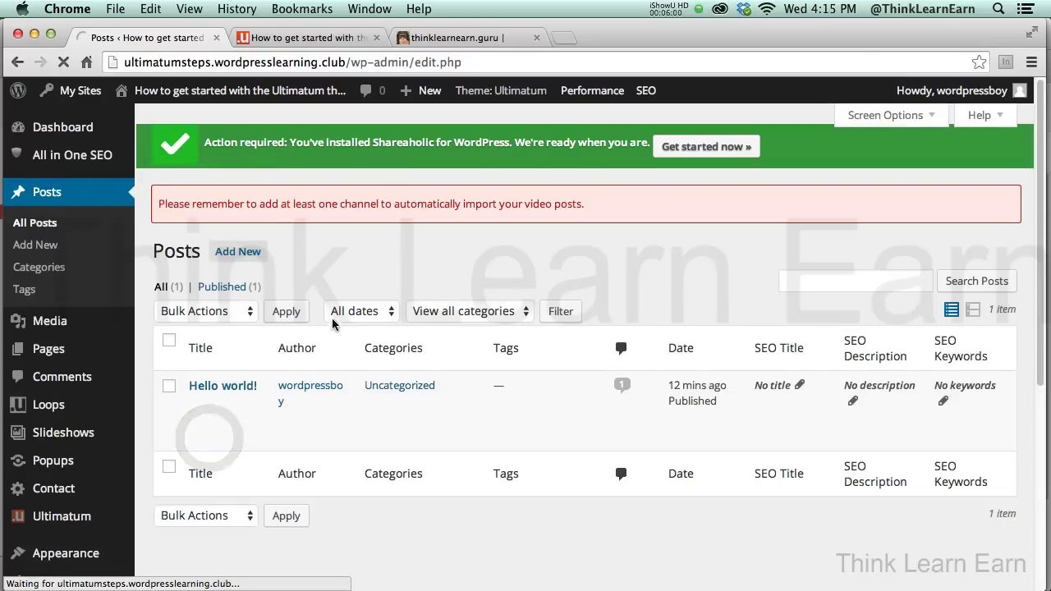
- Move the "Sample Page" page to the trash
{"action": "mouse_move", "coordinate": [69, 355]}
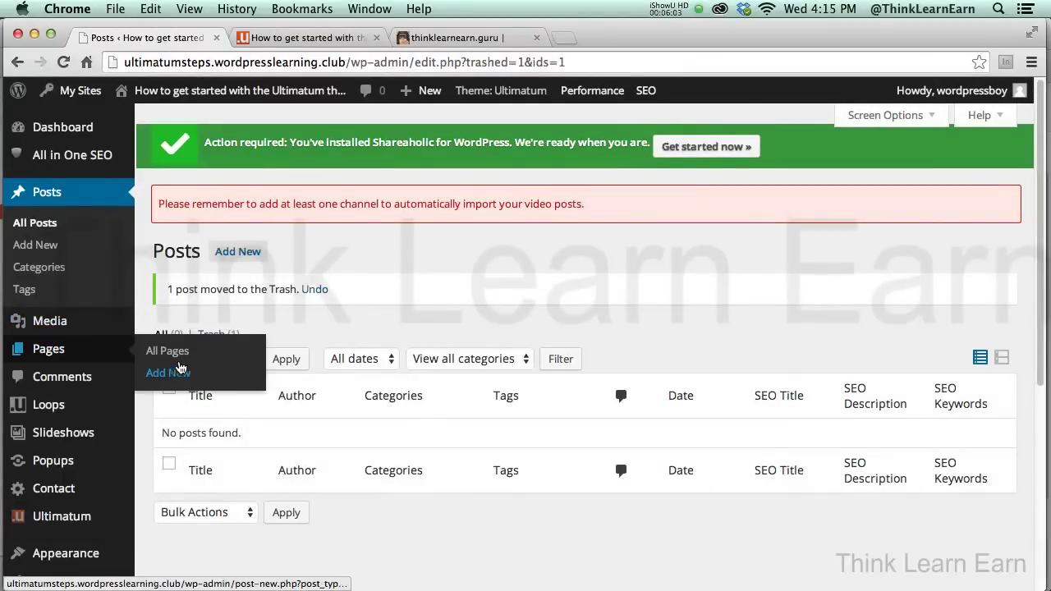
{"action": "left_click", "coordinate": [182, 355]}
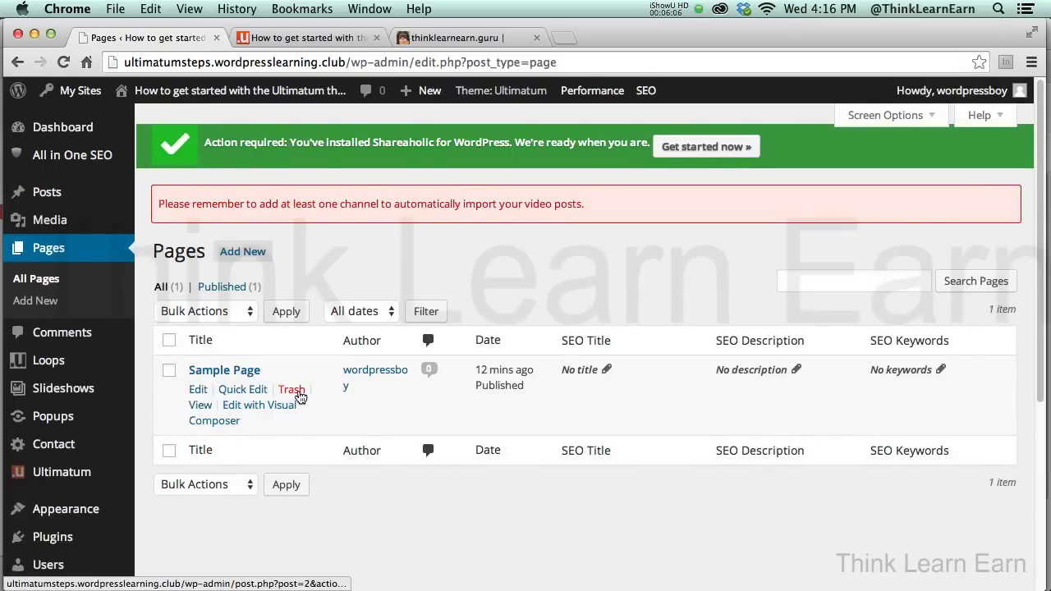
{"action": "left_click", "coordinate": [293, 390]}
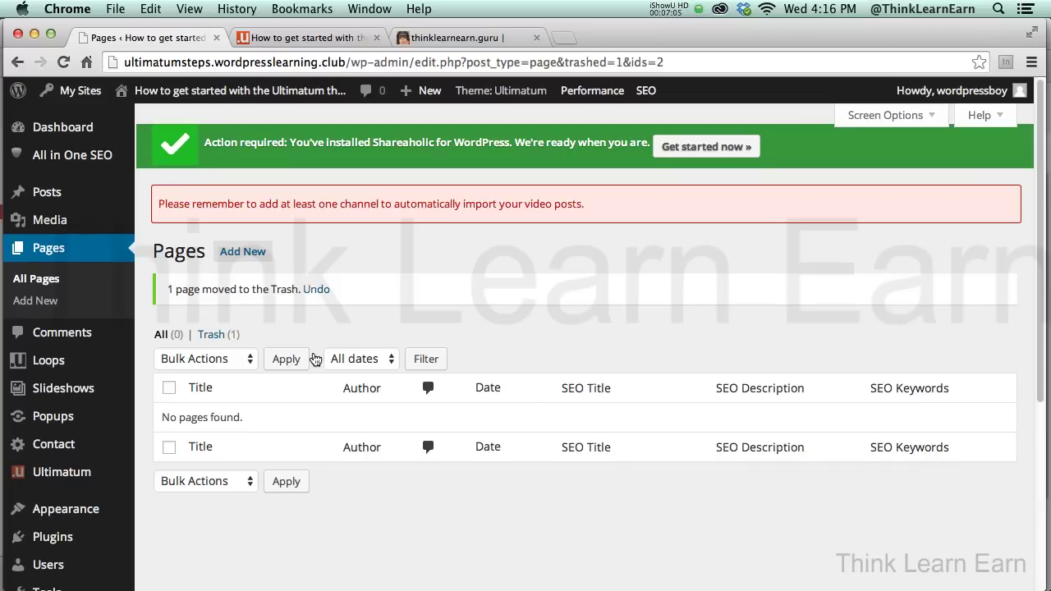
- Edit the Uncategorized post category and change its name to "Online Training Courses"
{"action": "mouse_move", "coordinate": [139, 212]}
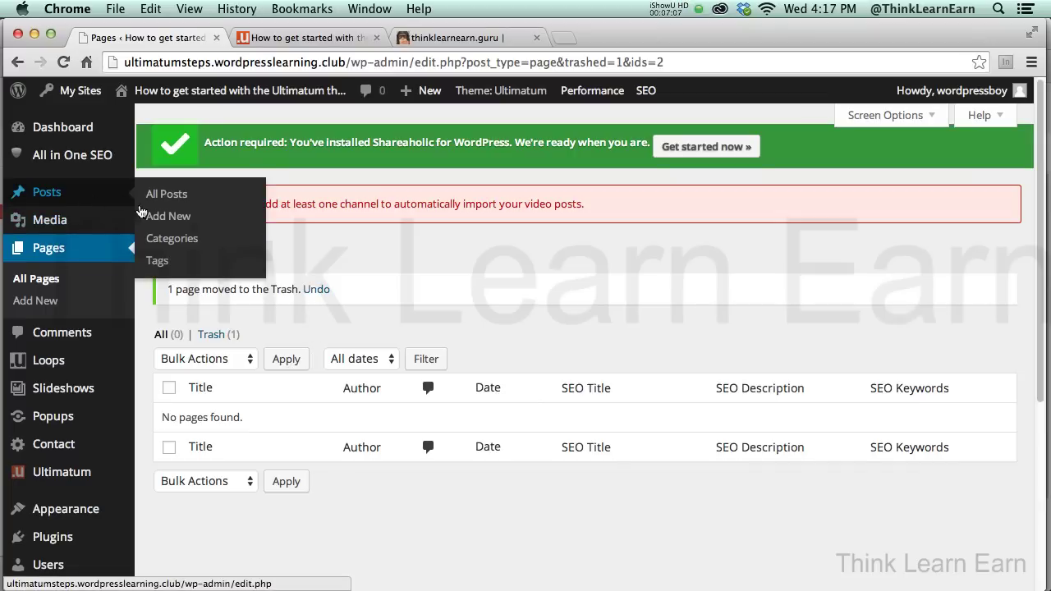
{"action": "left_click", "coordinate": [172, 239]}
{"action": "mouse_move", "coordinate": [568, 374]}
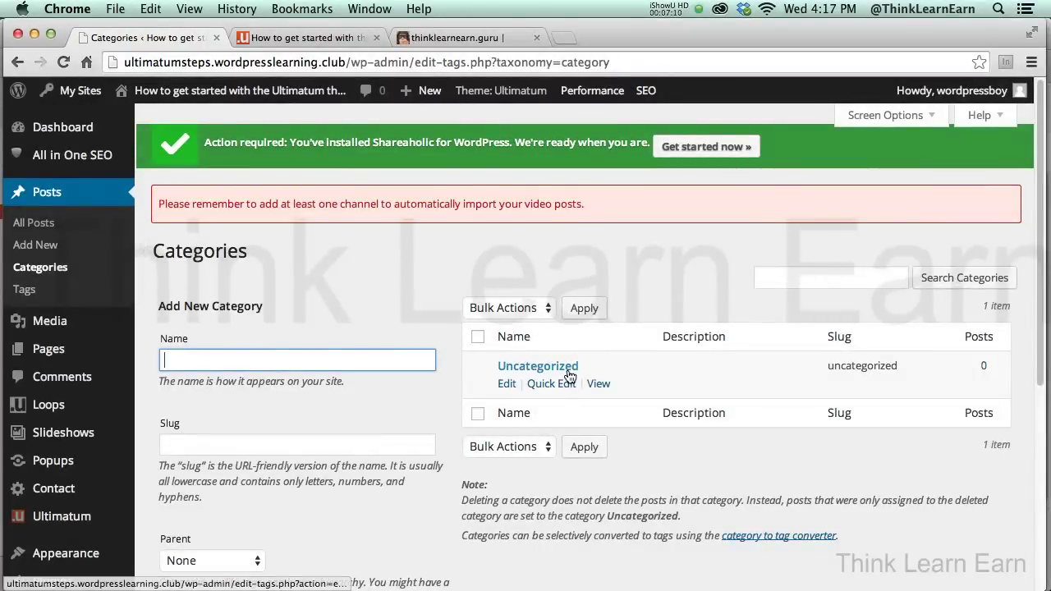
{"action": "left_click", "coordinate": [506, 383]}
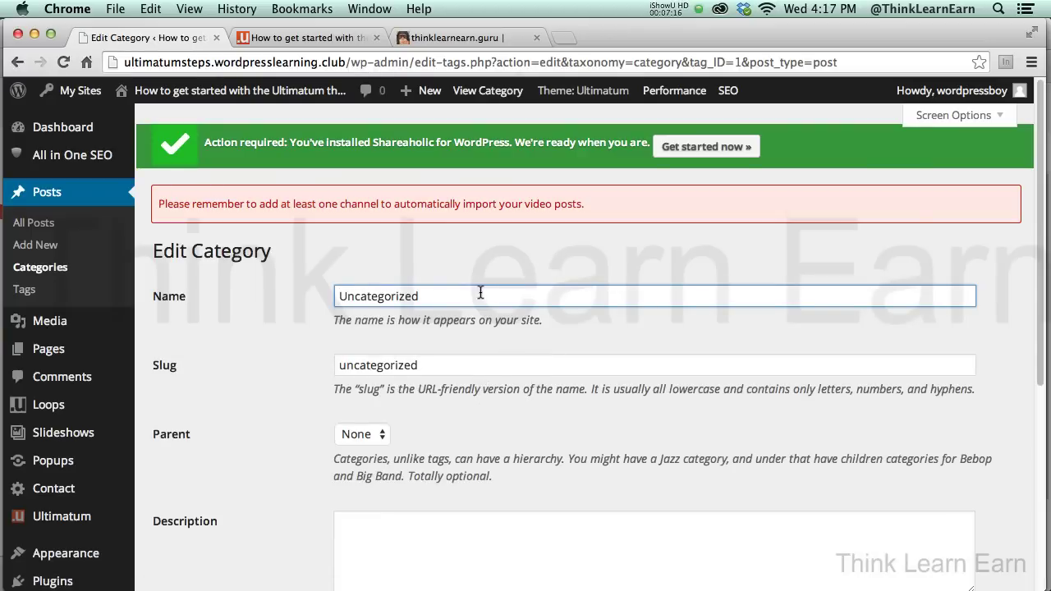
{"action": "double_click", "coordinate": [480, 293]}
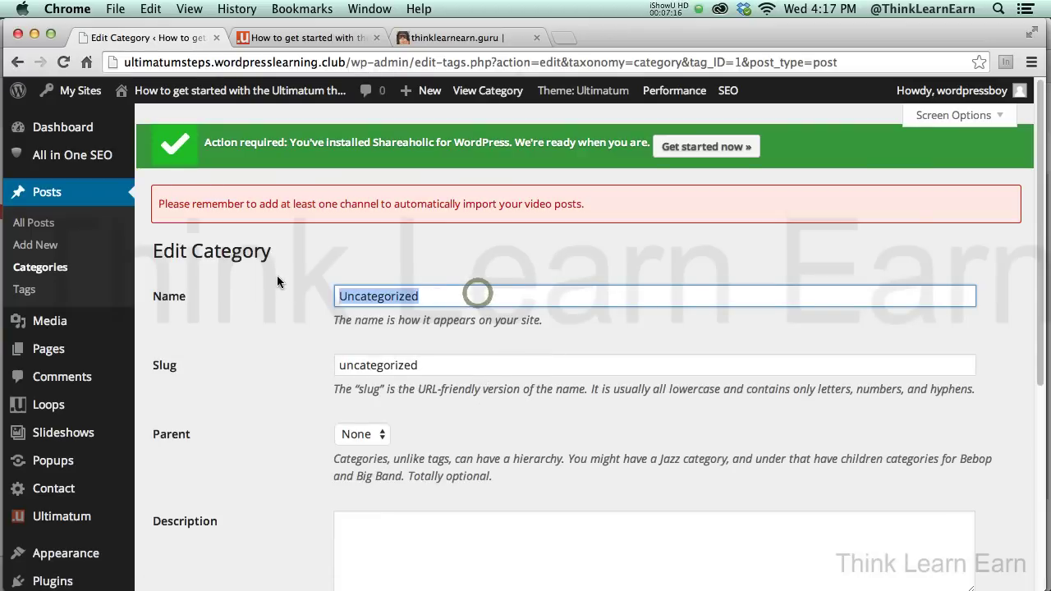
{"action": "type", "text": "O"}
{"action": "left_click", "coordinate": [379, 320]}
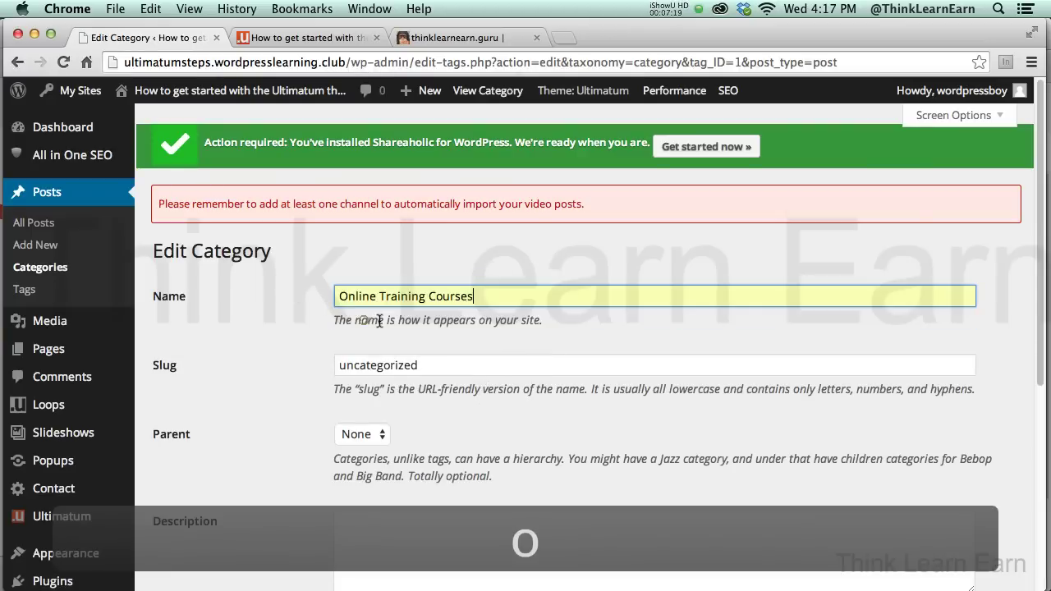
- Set the category's slug to "Online Training Courses video school tutorials free youtube how to learning channel"
{"action": "key", "text": "Tab"}
{"action": "type", "text": "o"}
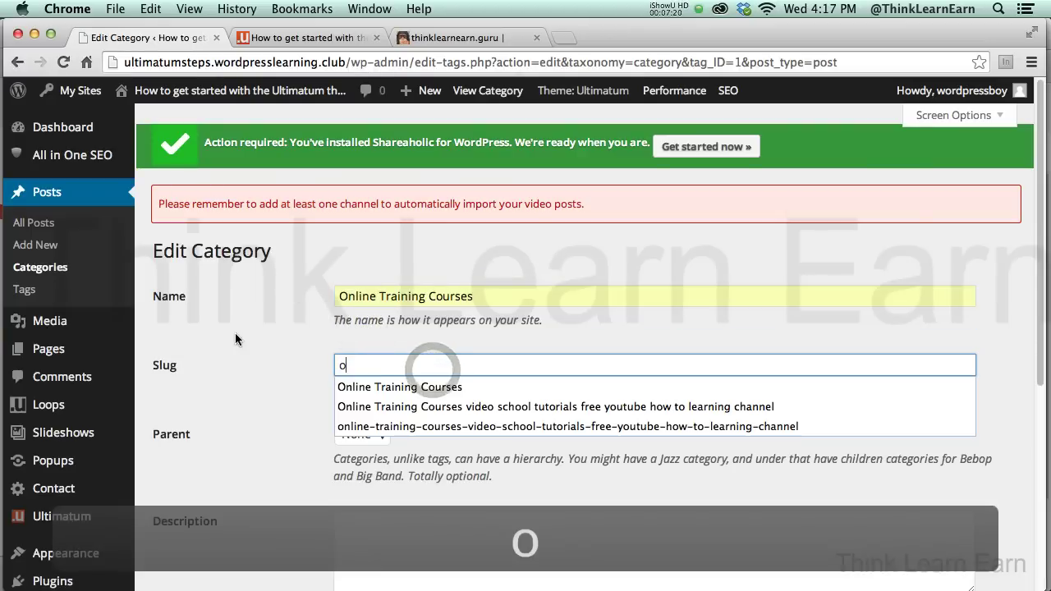
{"action": "left_click", "coordinate": [432, 411]}
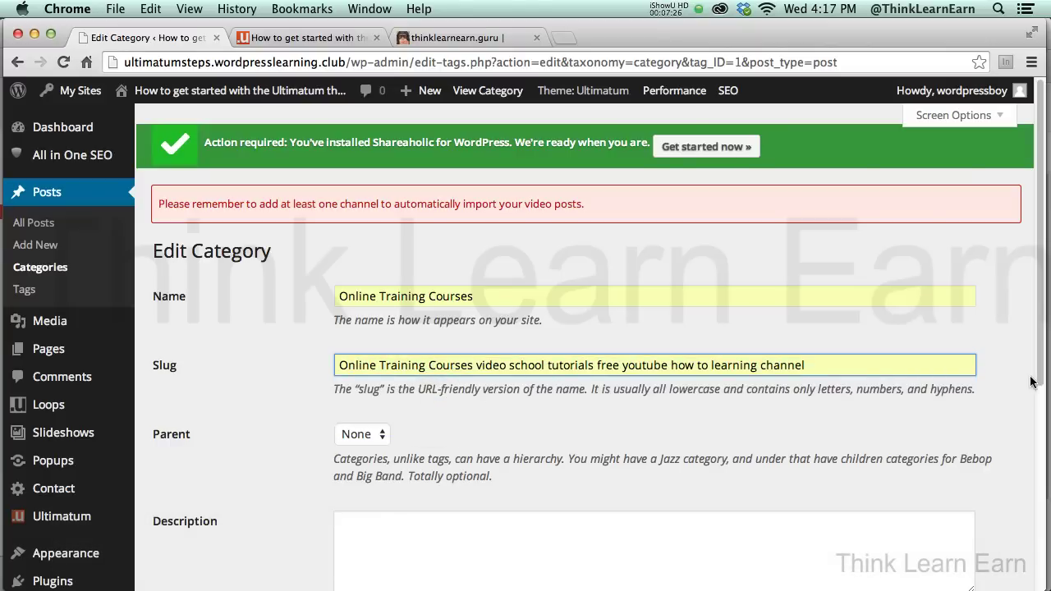
- Update the category to save its new name and slug
{"action": "left_click_drag", "start_coordinate": [1036, 369], "coordinate": [984, 508]}
{"action": "left_click", "coordinate": [202, 430]}
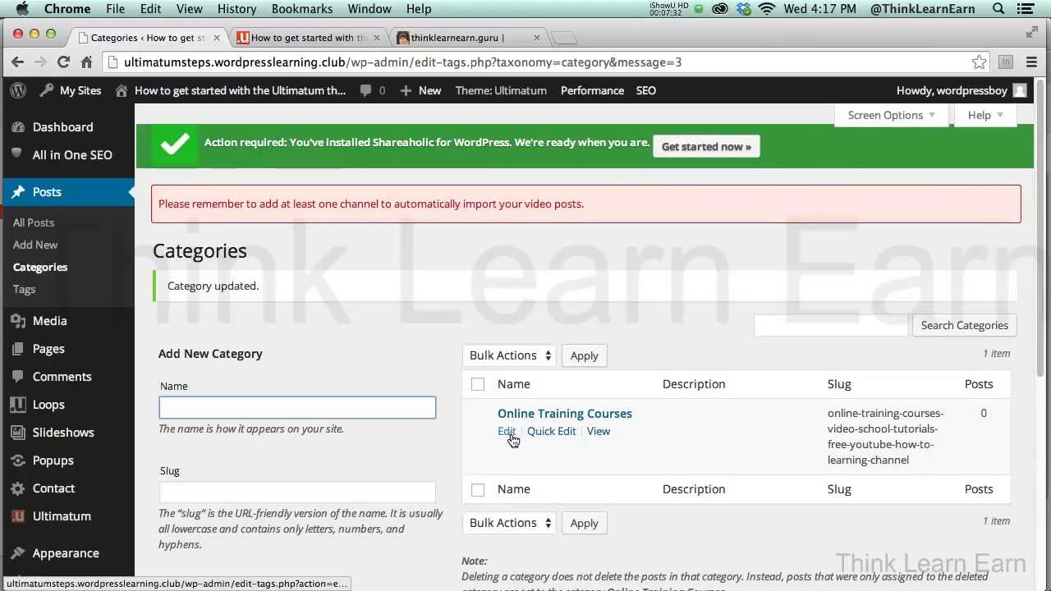
- Reopen the Online Training Courses category and review its slug, parent and description fields
{"action": "left_click", "coordinate": [507, 432]}
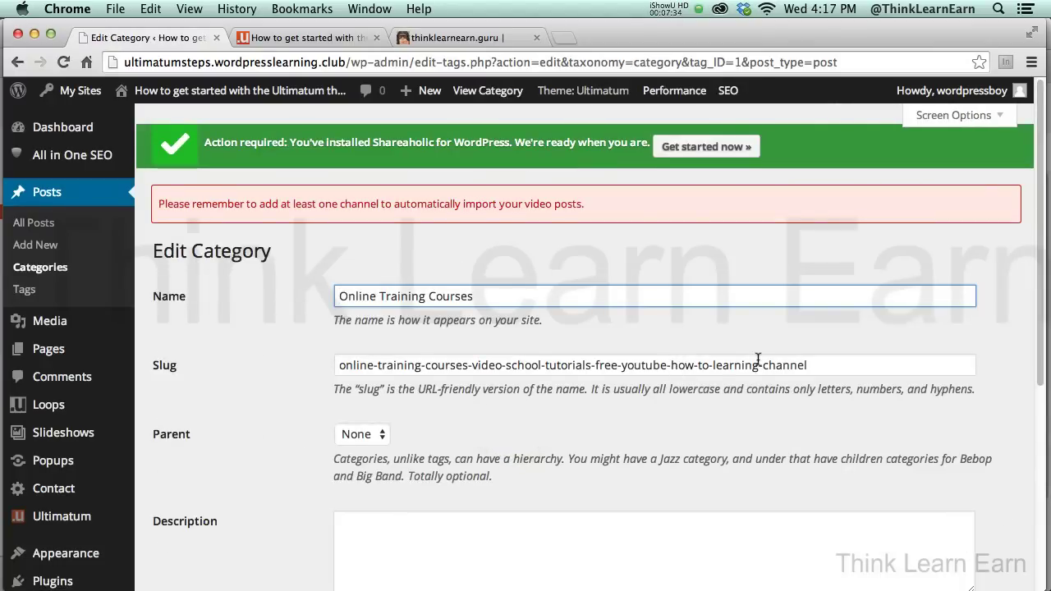
{"action": "scroll", "coordinate": [1040, 304], "scroll_direction": "down", "scroll_amount": 2}
{"action": "scroll", "coordinate": [1040, 304], "scroll_direction": "up", "scroll_amount": 2}
{"action": "scroll", "coordinate": [1039, 300], "scroll_direction": "down", "scroll_amount": 2}
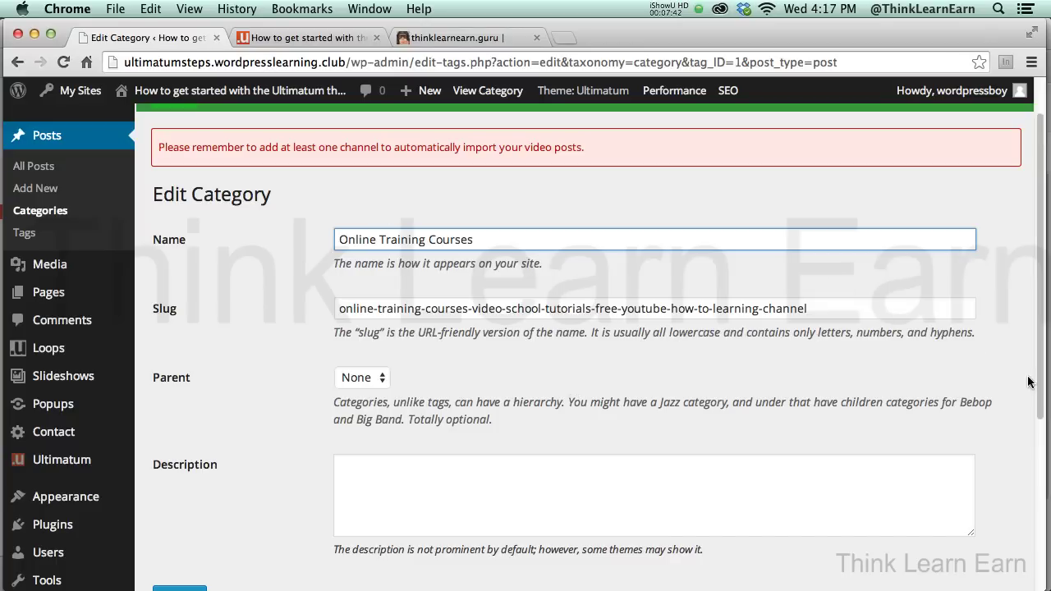
{"action": "left_click_drag", "start_coordinate": [1037, 383], "coordinate": [1037, 398]}
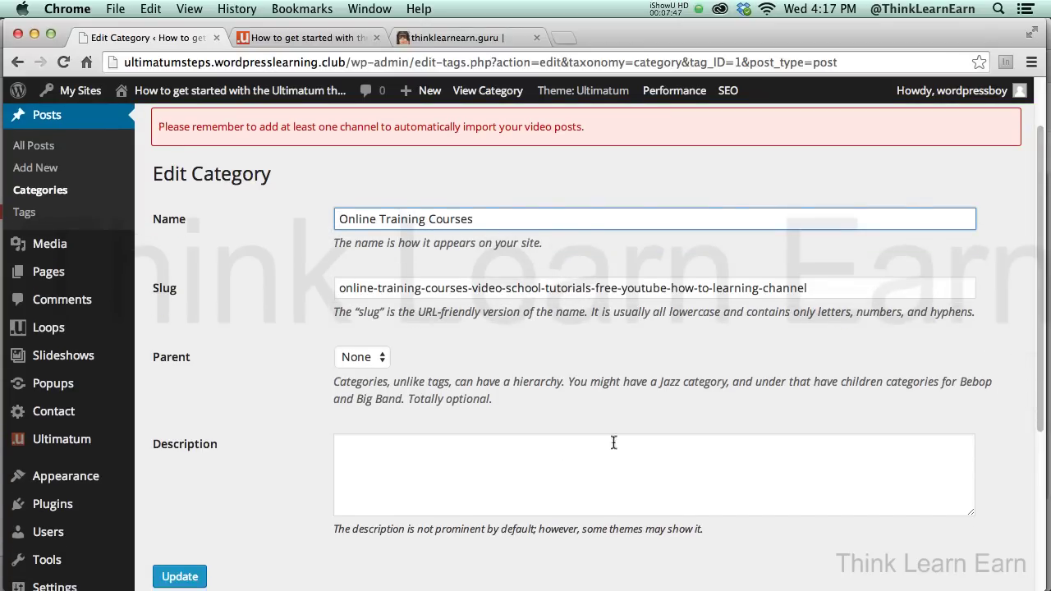
{"action": "left_click", "coordinate": [482, 459]}
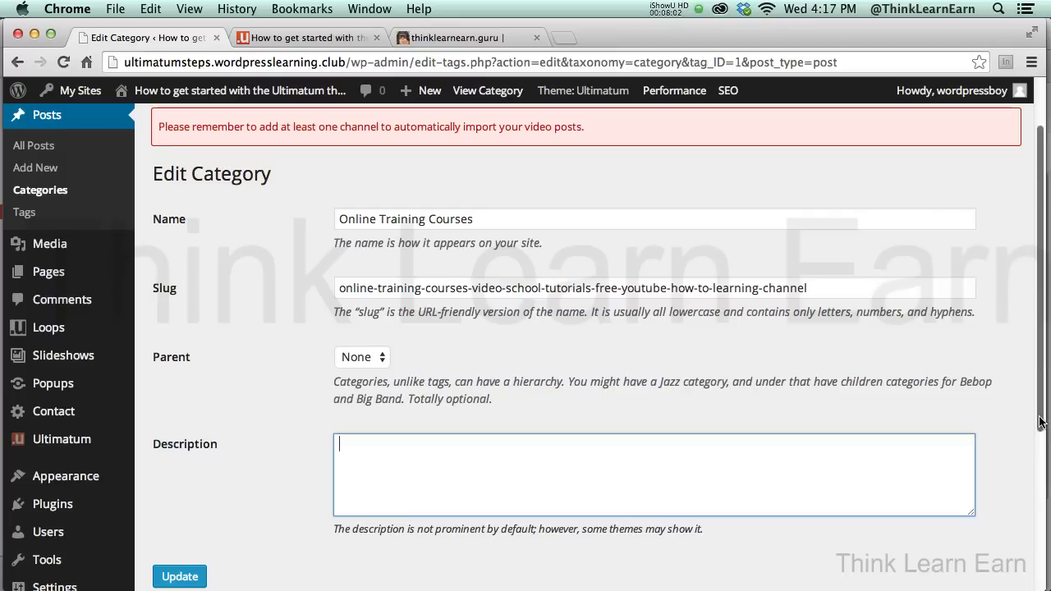
- In the Discussion settings, disallow comments on new articles, require user registration, auto-close comments after 14 days and require manual approval
{"action": "left_click_drag", "start_coordinate": [1044, 417], "coordinate": [1037, 508]}
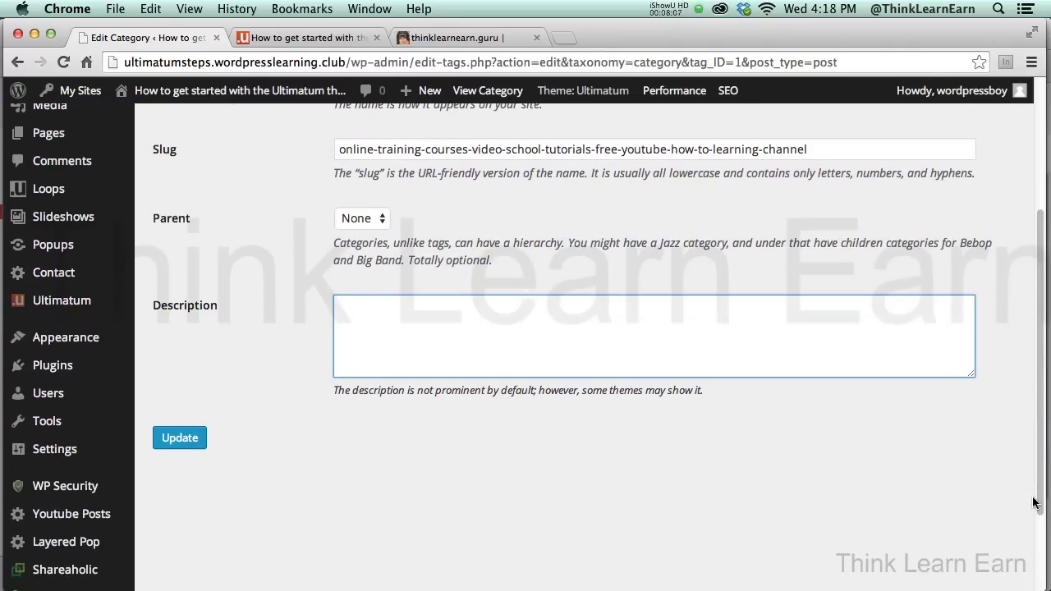
{"action": "left_click_drag", "start_coordinate": [1034, 502], "coordinate": [1037, 583]}
{"action": "mouse_move", "coordinate": [78, 336]}
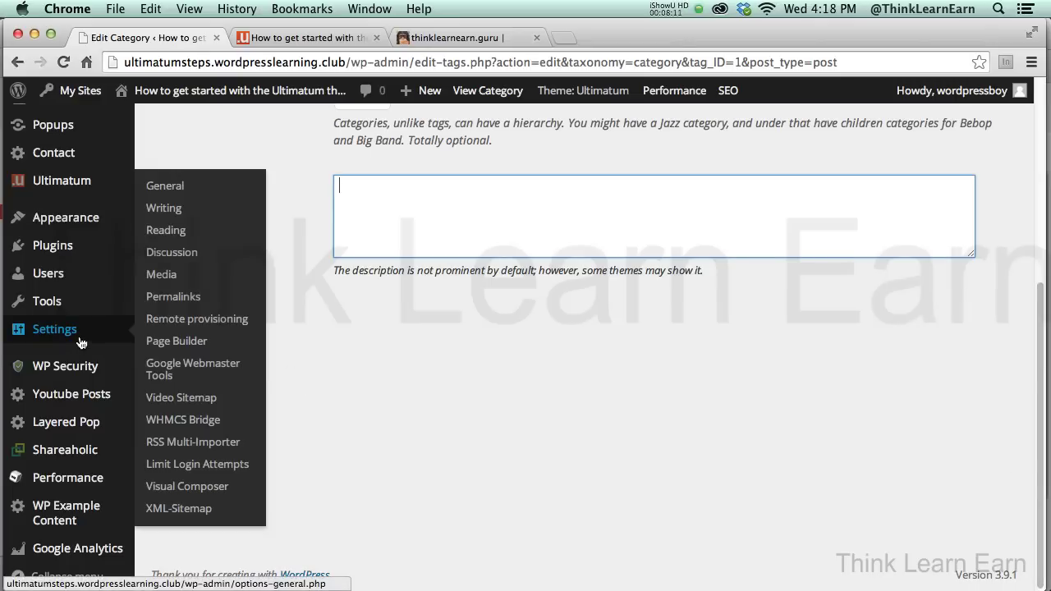
{"action": "left_click", "coordinate": [176, 252]}
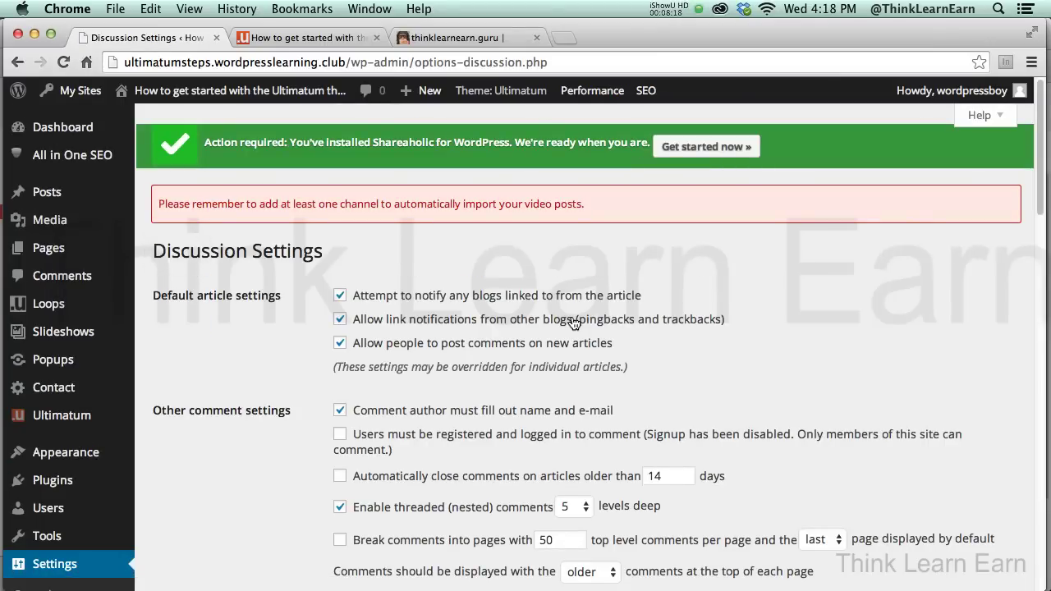
{"action": "left_click", "coordinate": [340, 344]}
{"action": "left_click", "coordinate": [339, 434]}
{"action": "left_click", "coordinate": [340, 476]}
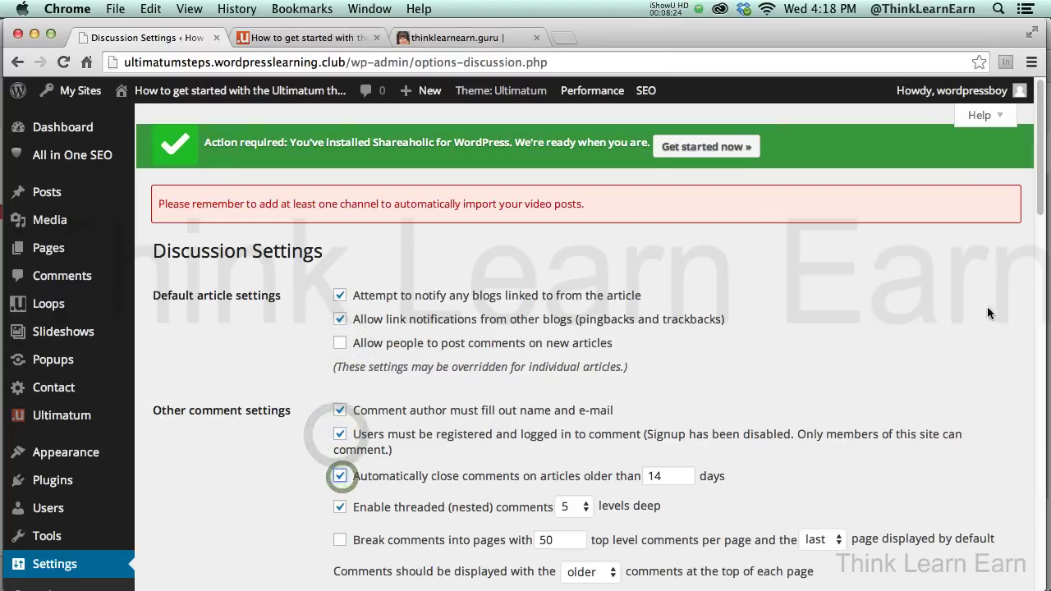
{"action": "left_click", "coordinate": [1044, 228]}
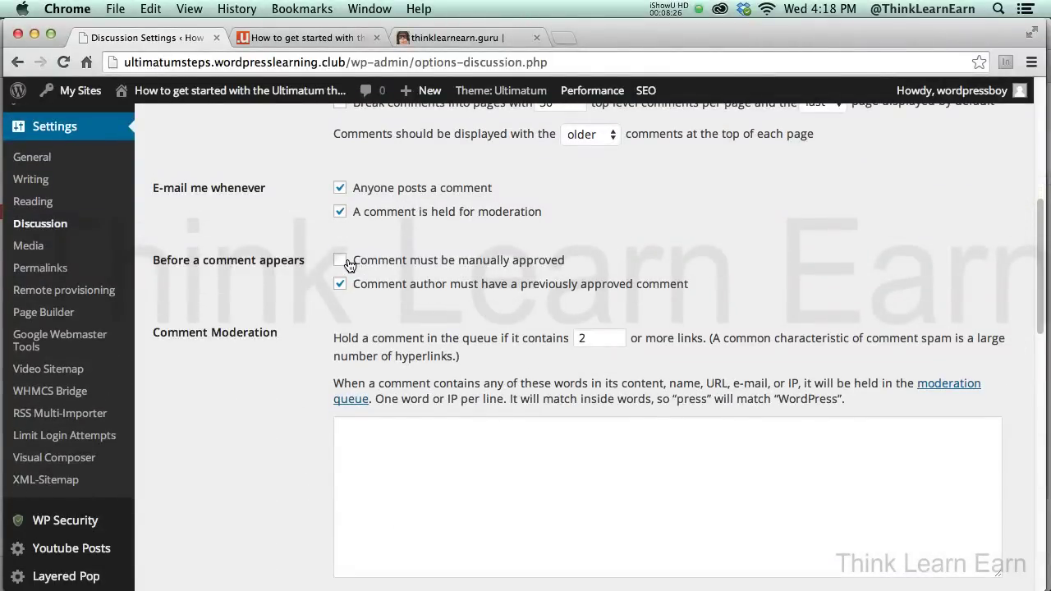
{"action": "left_click", "coordinate": [340, 261]}
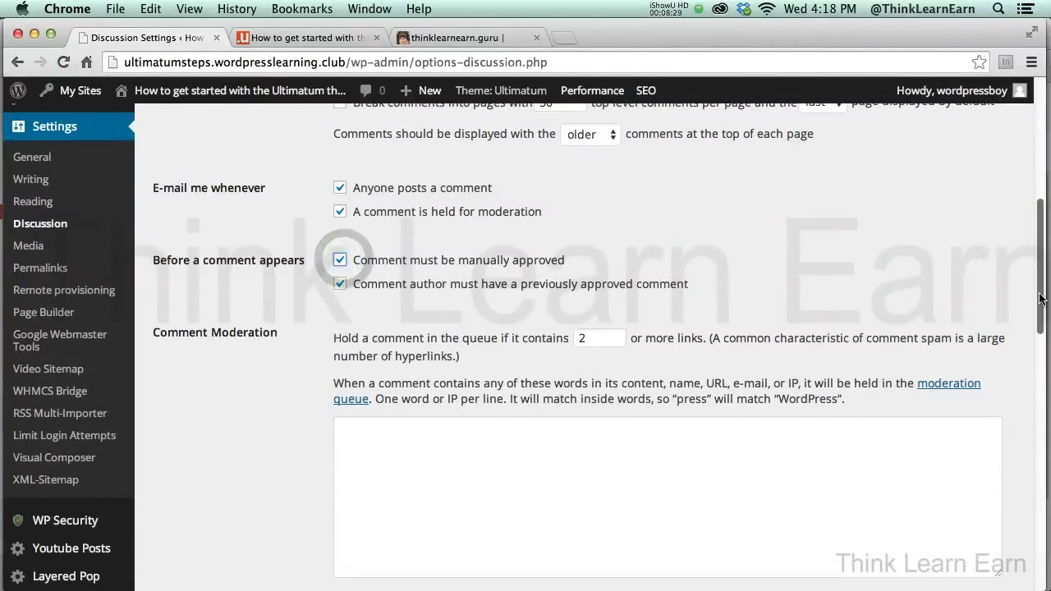
- Try to select Gravatar Logo as the default avatar and save the discussion settings
{"action": "left_click_drag", "start_coordinate": [1040, 295], "coordinate": [1038, 505]}
{"action": "left_click", "coordinate": [340, 492]}
{"action": "left_click_drag", "start_coordinate": [1036, 451], "coordinate": [1036, 504]}
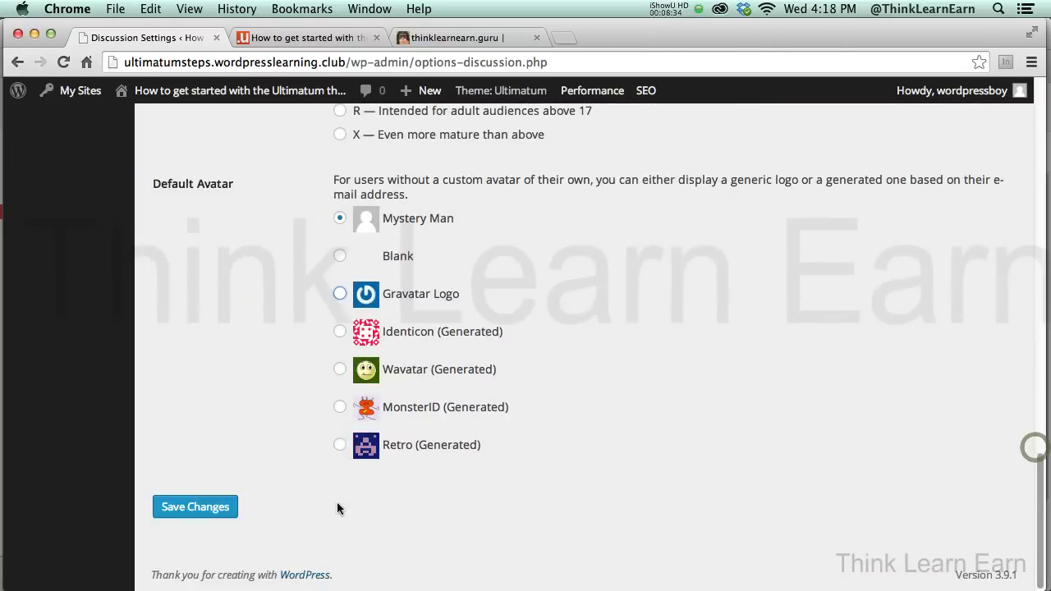
{"action": "left_click", "coordinate": [227, 507]}
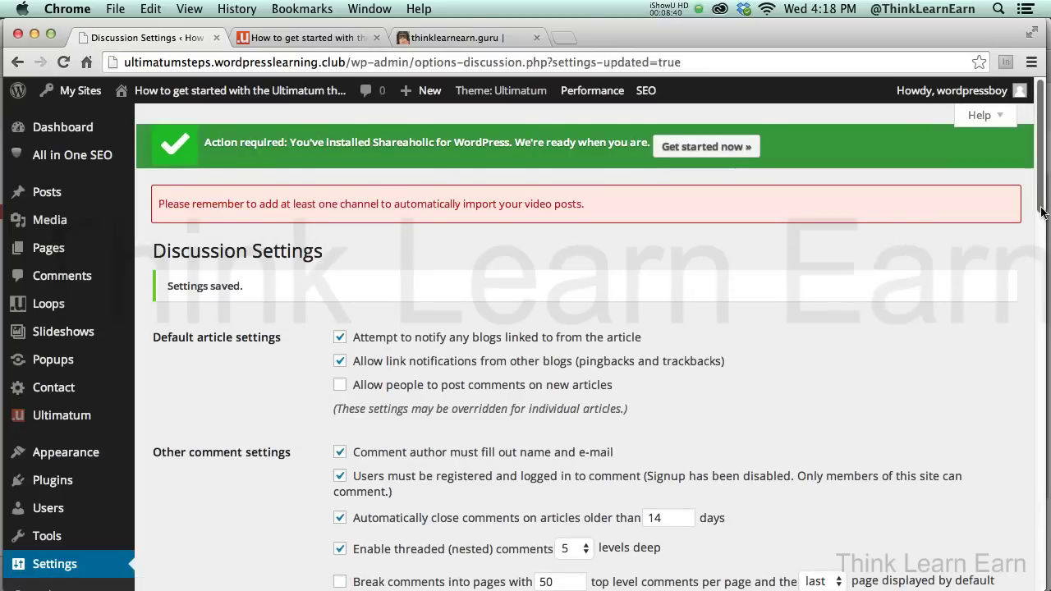
- Open the Permalink settings and set the common URL structure to Post name
{"action": "left_click_drag", "start_coordinate": [1039, 217], "coordinate": [1039, 301]}
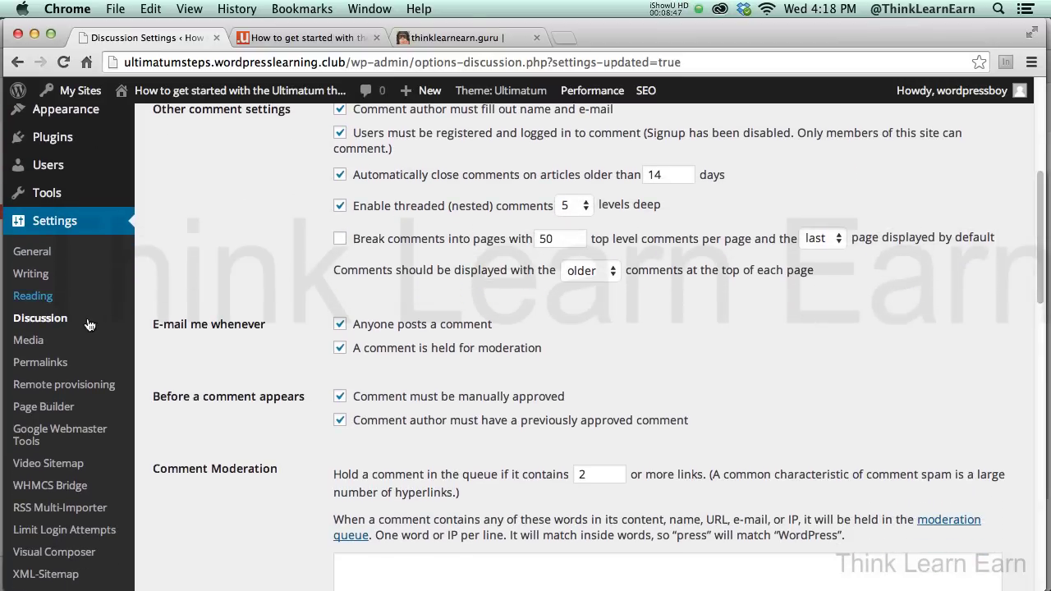
{"action": "left_click", "coordinate": [59, 362]}
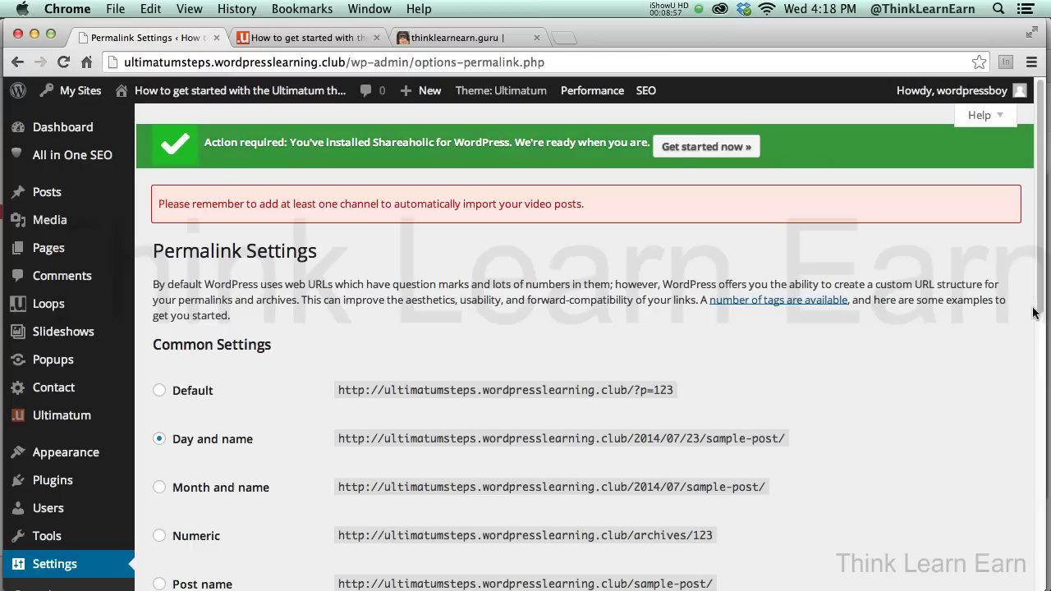
{"action": "left_click_drag", "start_coordinate": [1032, 305], "coordinate": [1033, 373]}
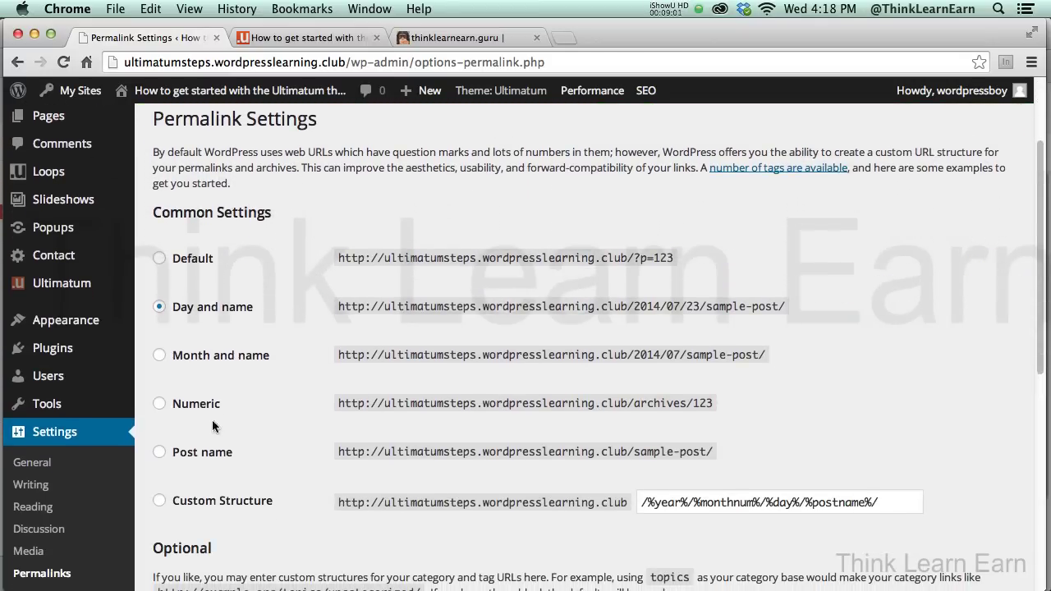
{"action": "left_click", "coordinate": [161, 451]}
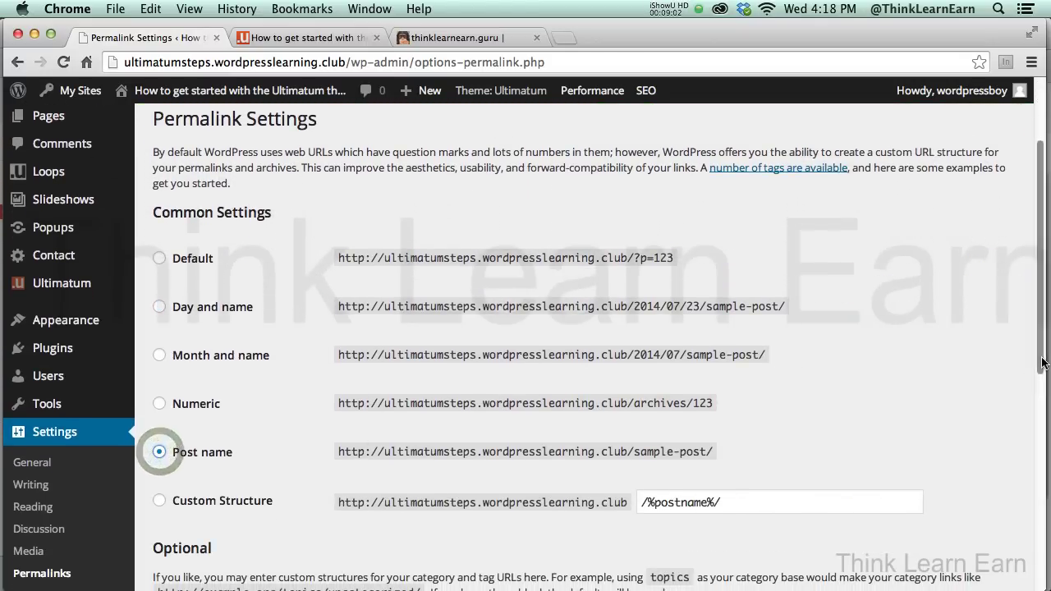
- Leave the optional category base and tag base empty and save the permalink settings
{"action": "left_click_drag", "start_coordinate": [1039, 368], "coordinate": [1041, 395]}
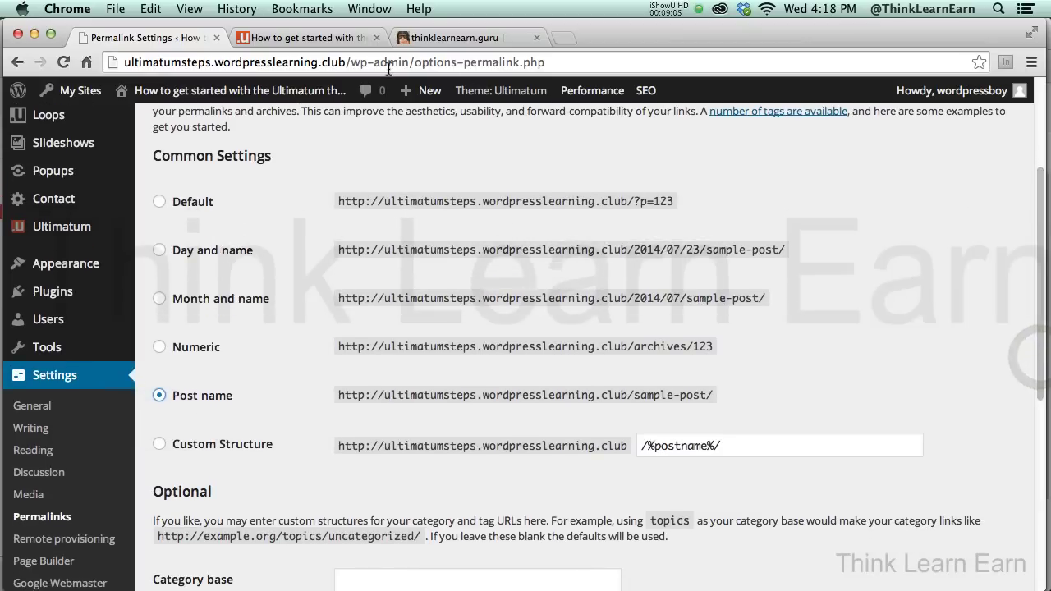
{"action": "left_click_drag", "start_coordinate": [1034, 312], "coordinate": [1035, 438]}
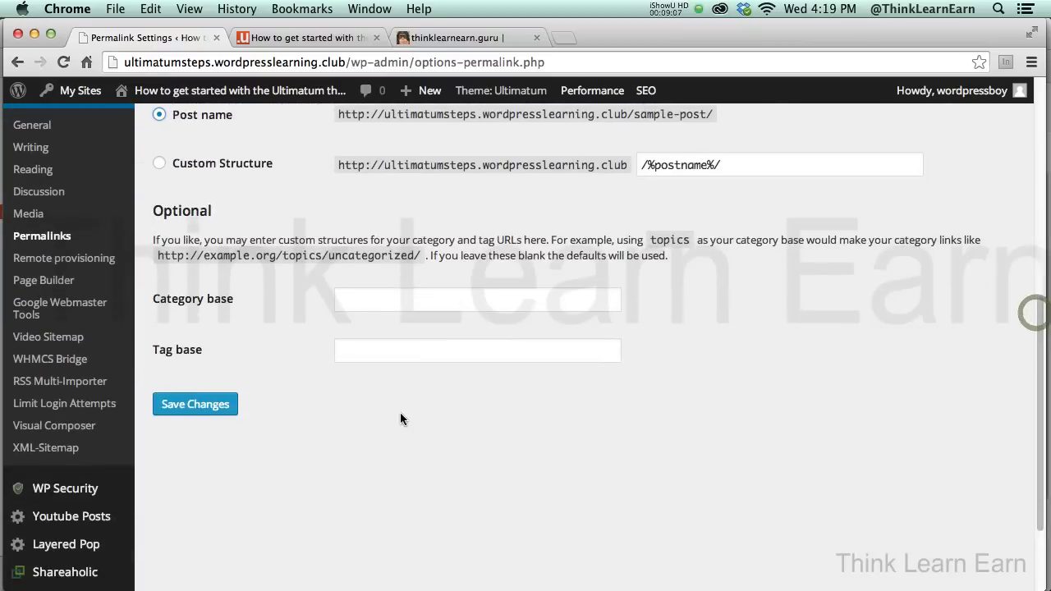
{"action": "left_click", "coordinate": [373, 302]}
{"action": "left_click", "coordinate": [364, 358]}
{"action": "left_click", "coordinate": [384, 299]}
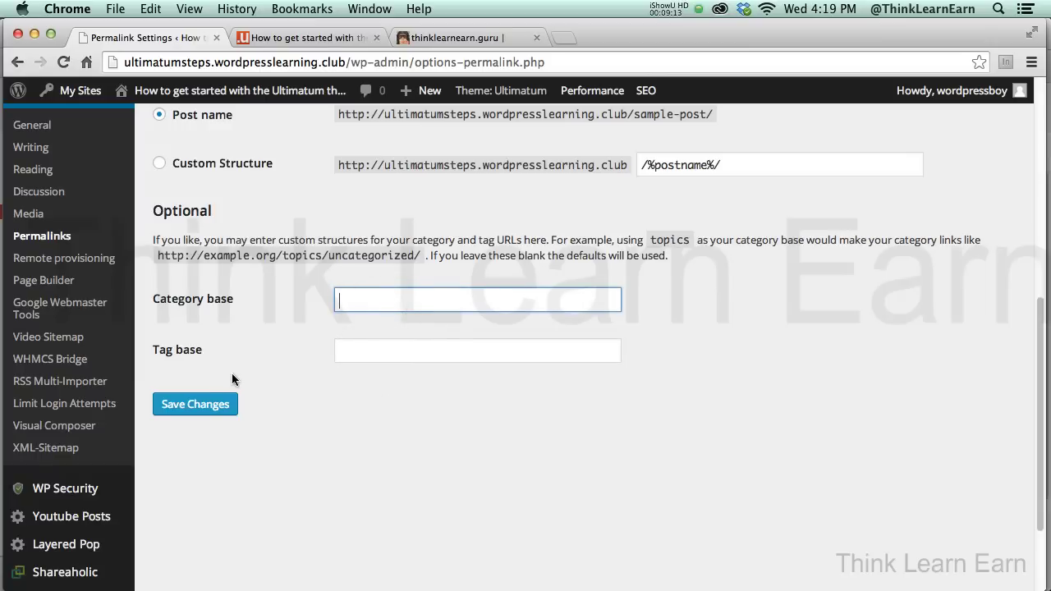
{"action": "left_click", "coordinate": [195, 403]}
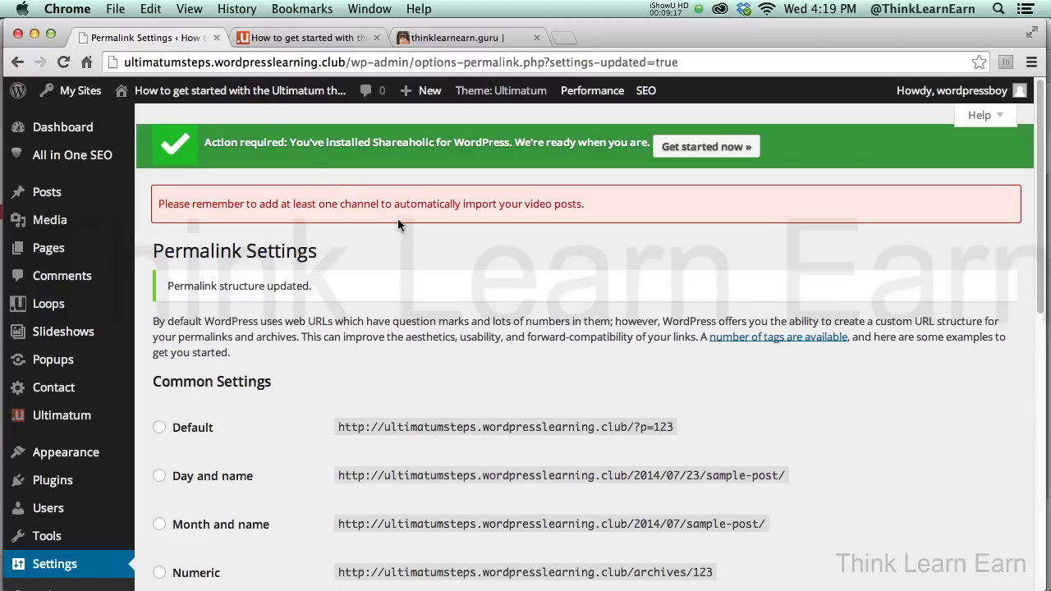
- Visit the site's front end from the dashboard
{"action": "left_click", "coordinate": [151, 119]}
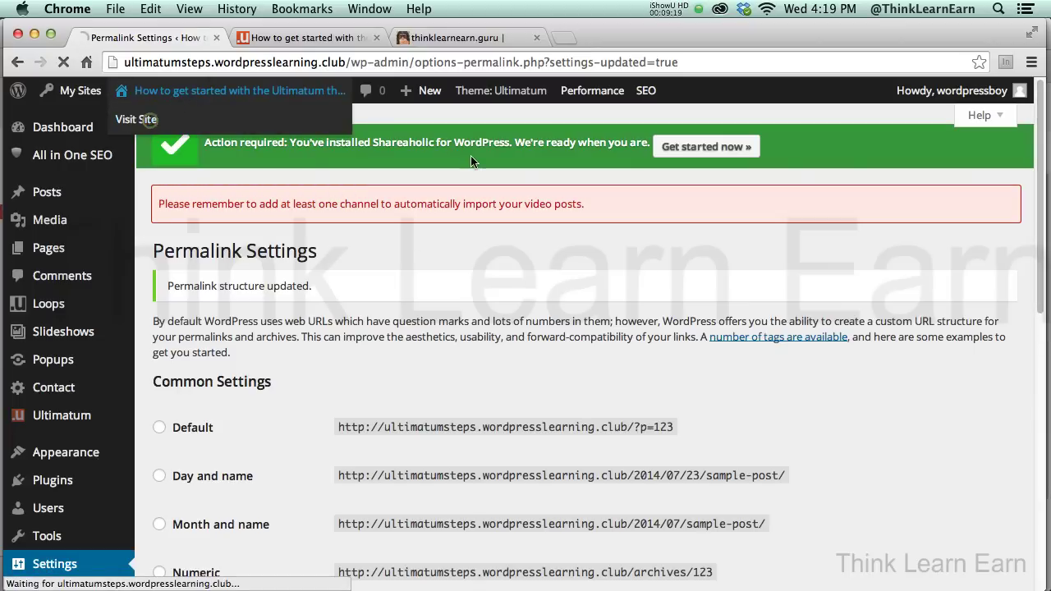